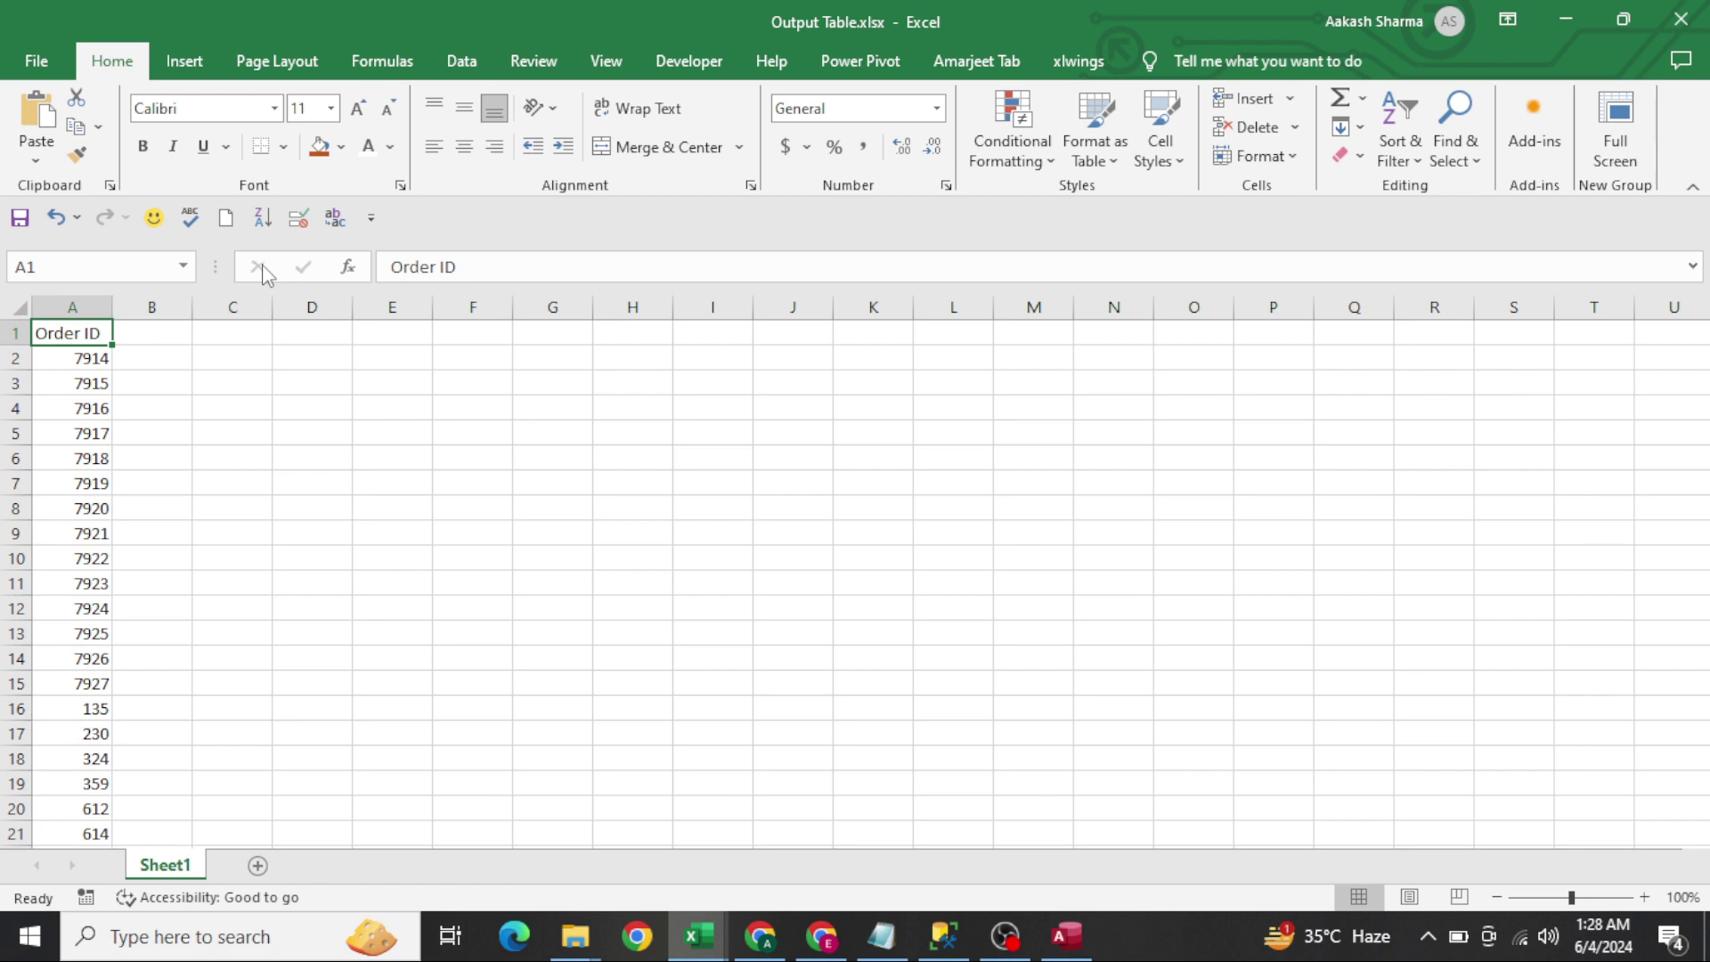
Examine the Order ID list in the Output Table workbook from its header down to the last entry
left_click(82, 319)
key("Down")
key("ctrl+shift+Down")
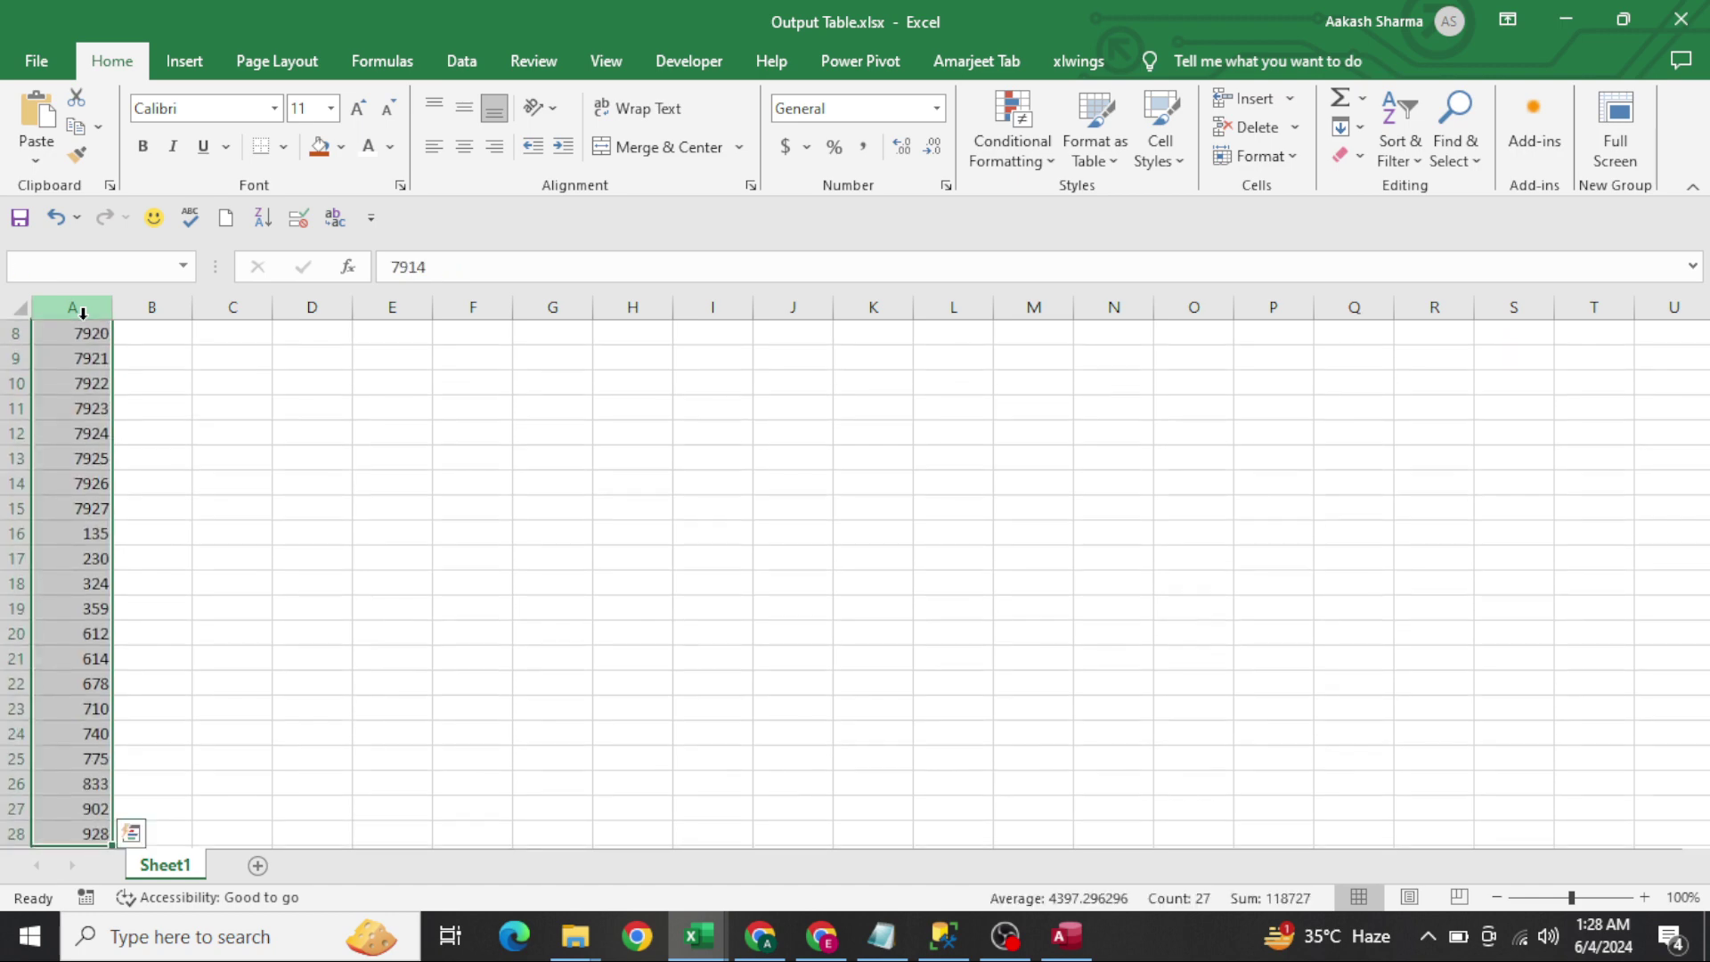
key("ctrl+Home")
key("Down")
key("Up")
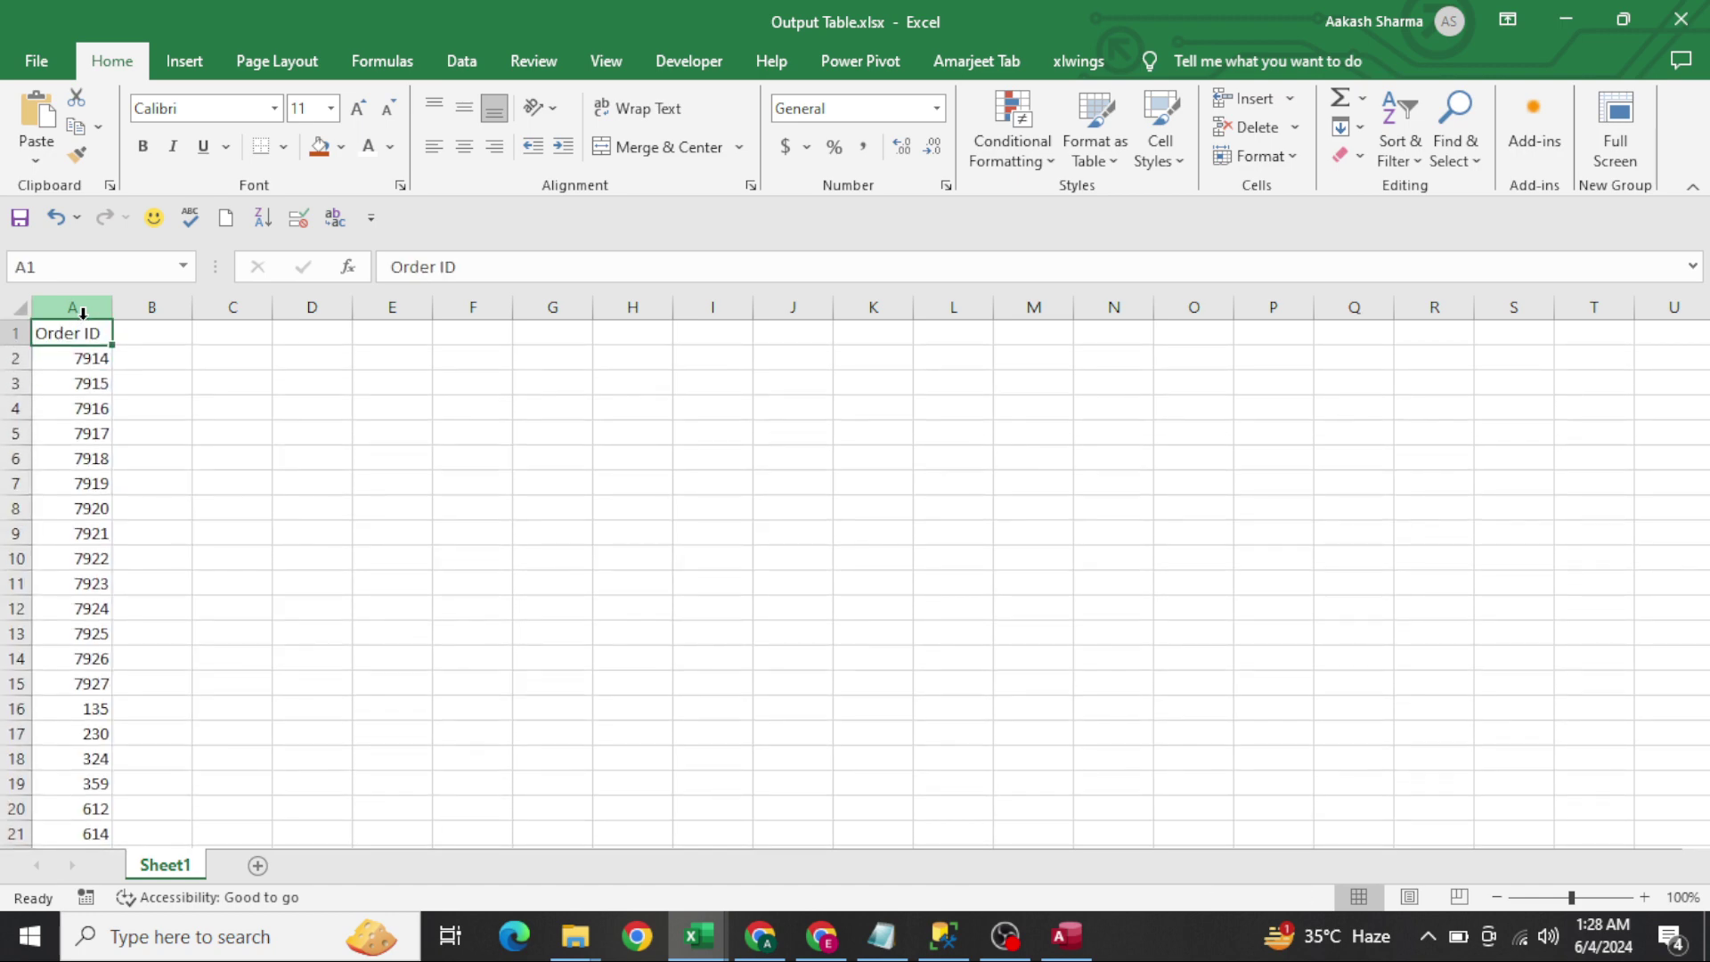
Look over the Data1 table in Access and the files in the MS-Access Project folder
key("alt+Tab")
key("alt+Tab")
key("Tab")
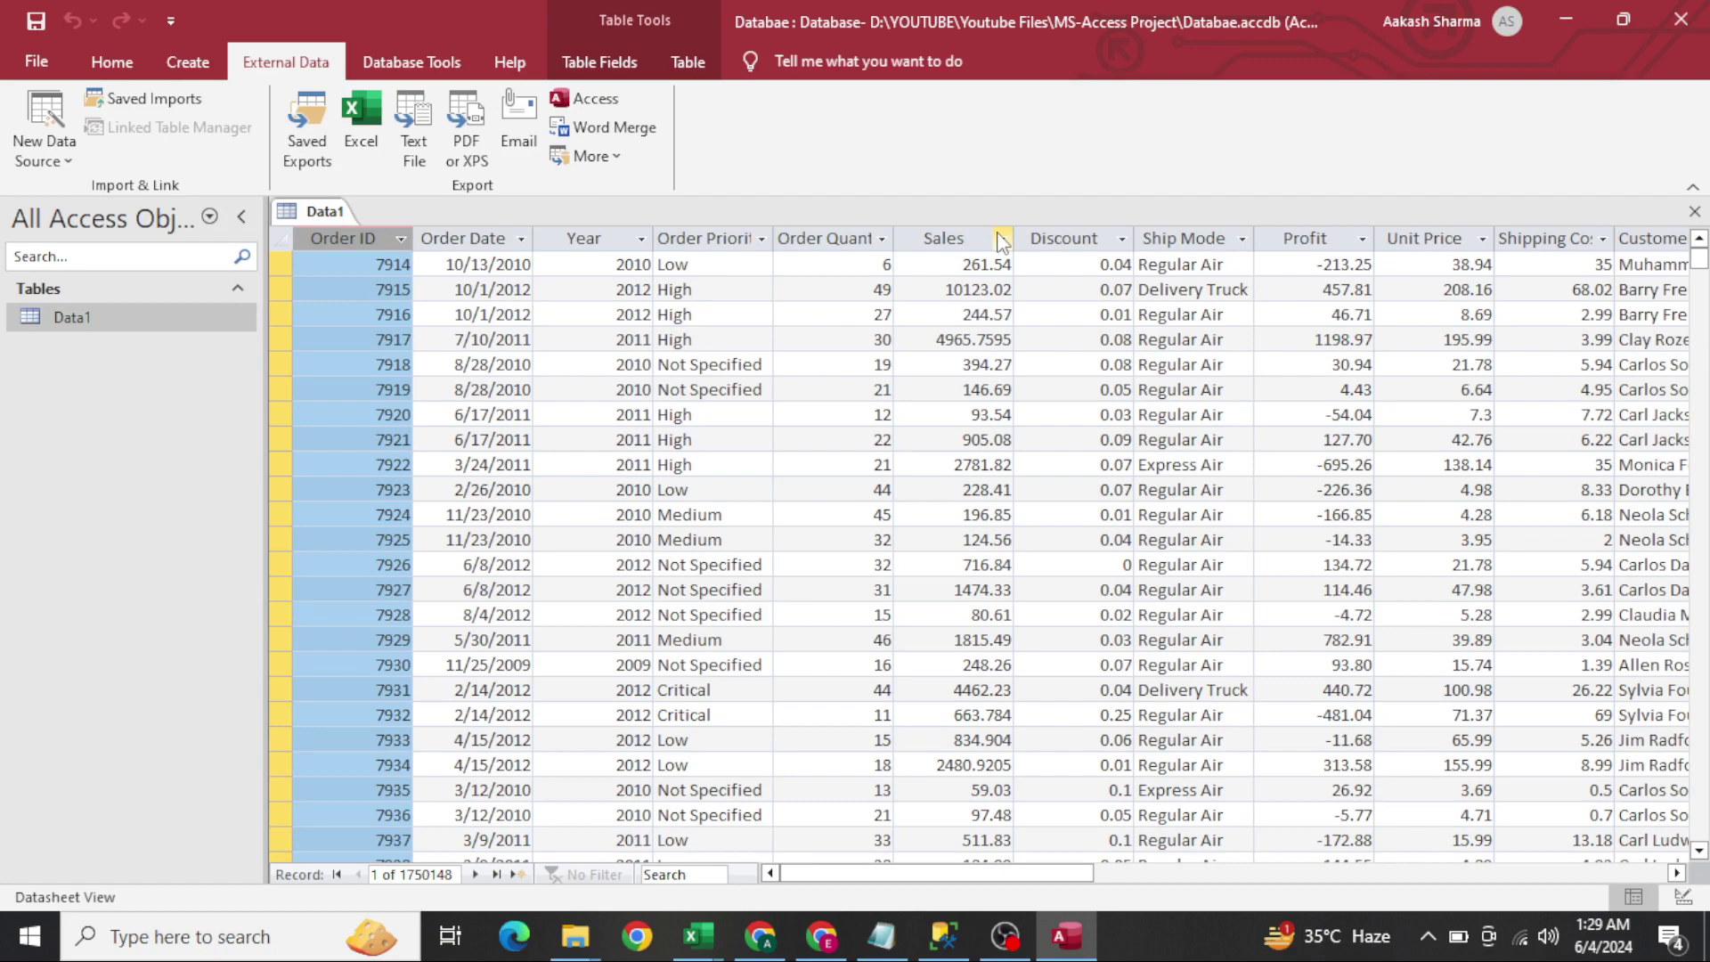
key("alt+Tab")
key("alt+Tab")
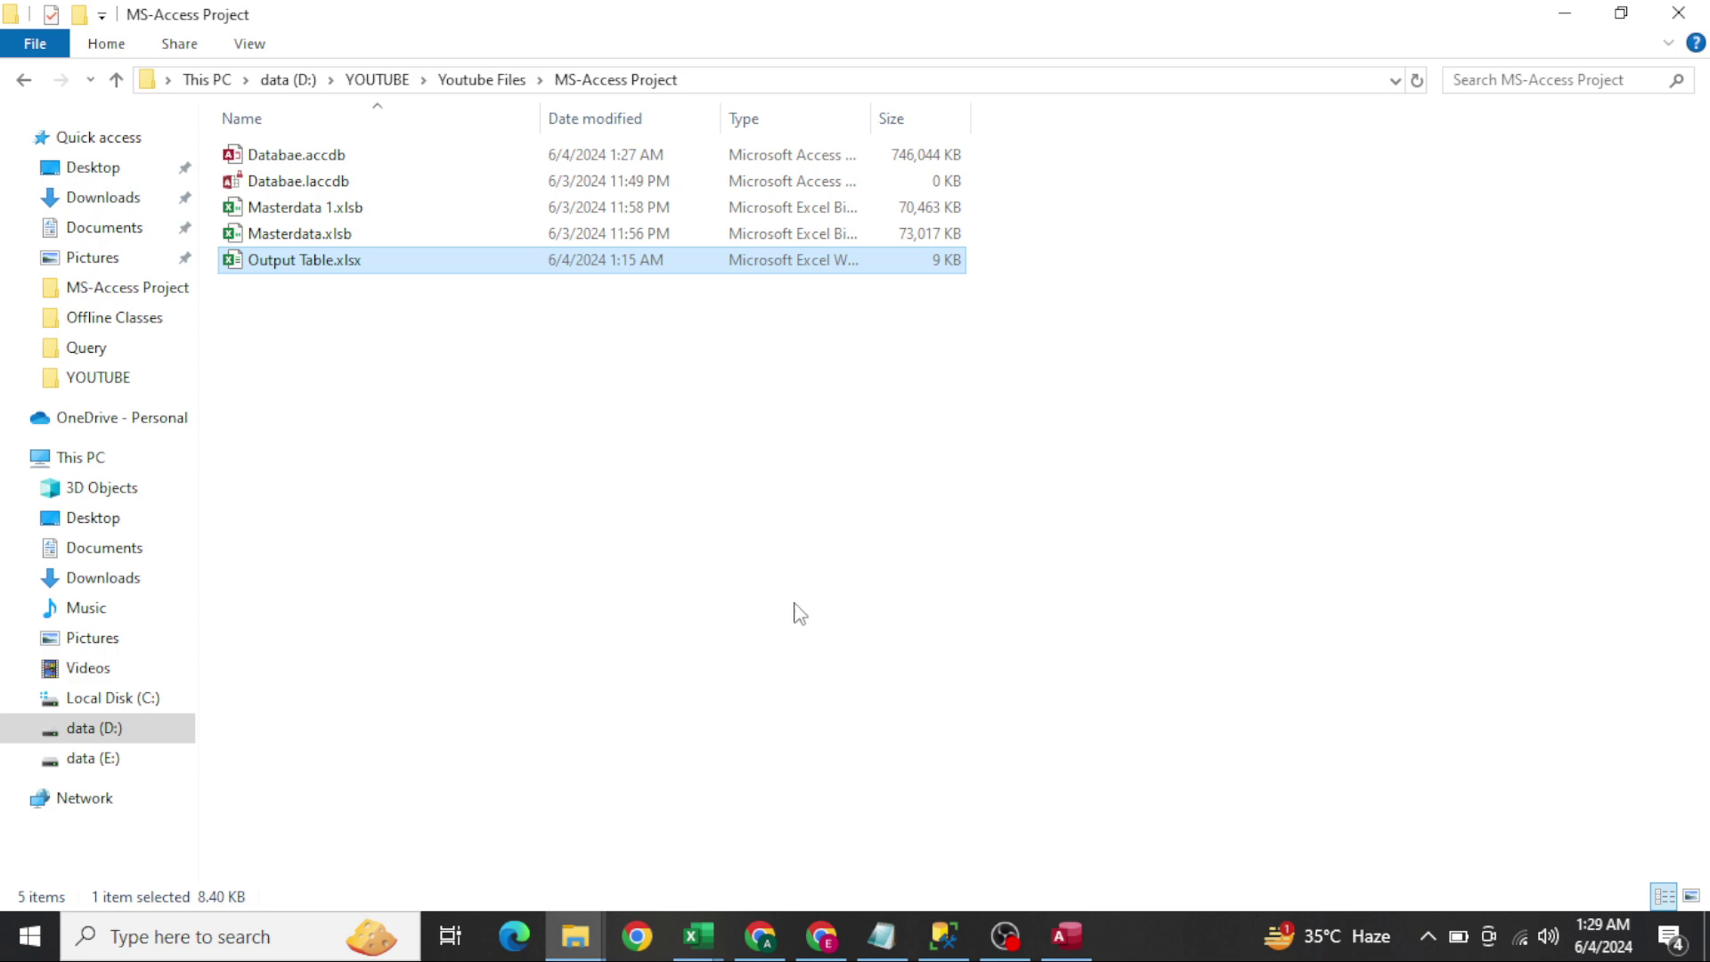
Switch to Access and start an Excel file import with Output Table.xlsx from the MS-Access Project folder as the source
mouse_move(1080, 933)
left_click(1079, 858)
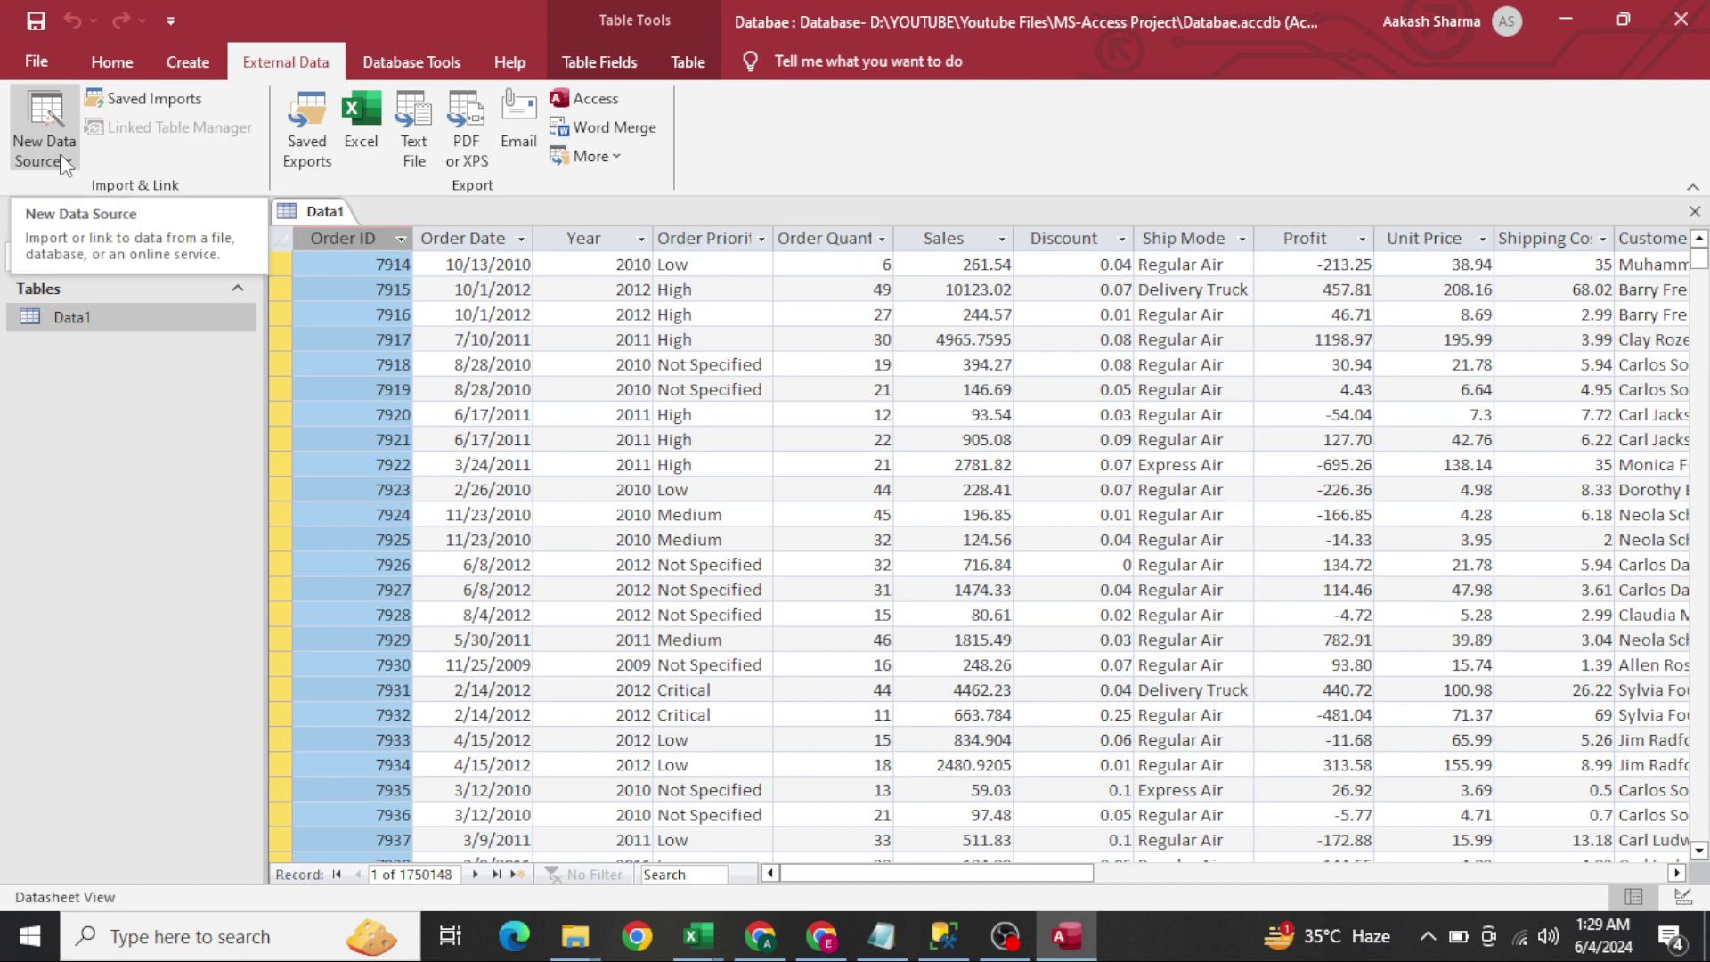
left_click(65, 161)
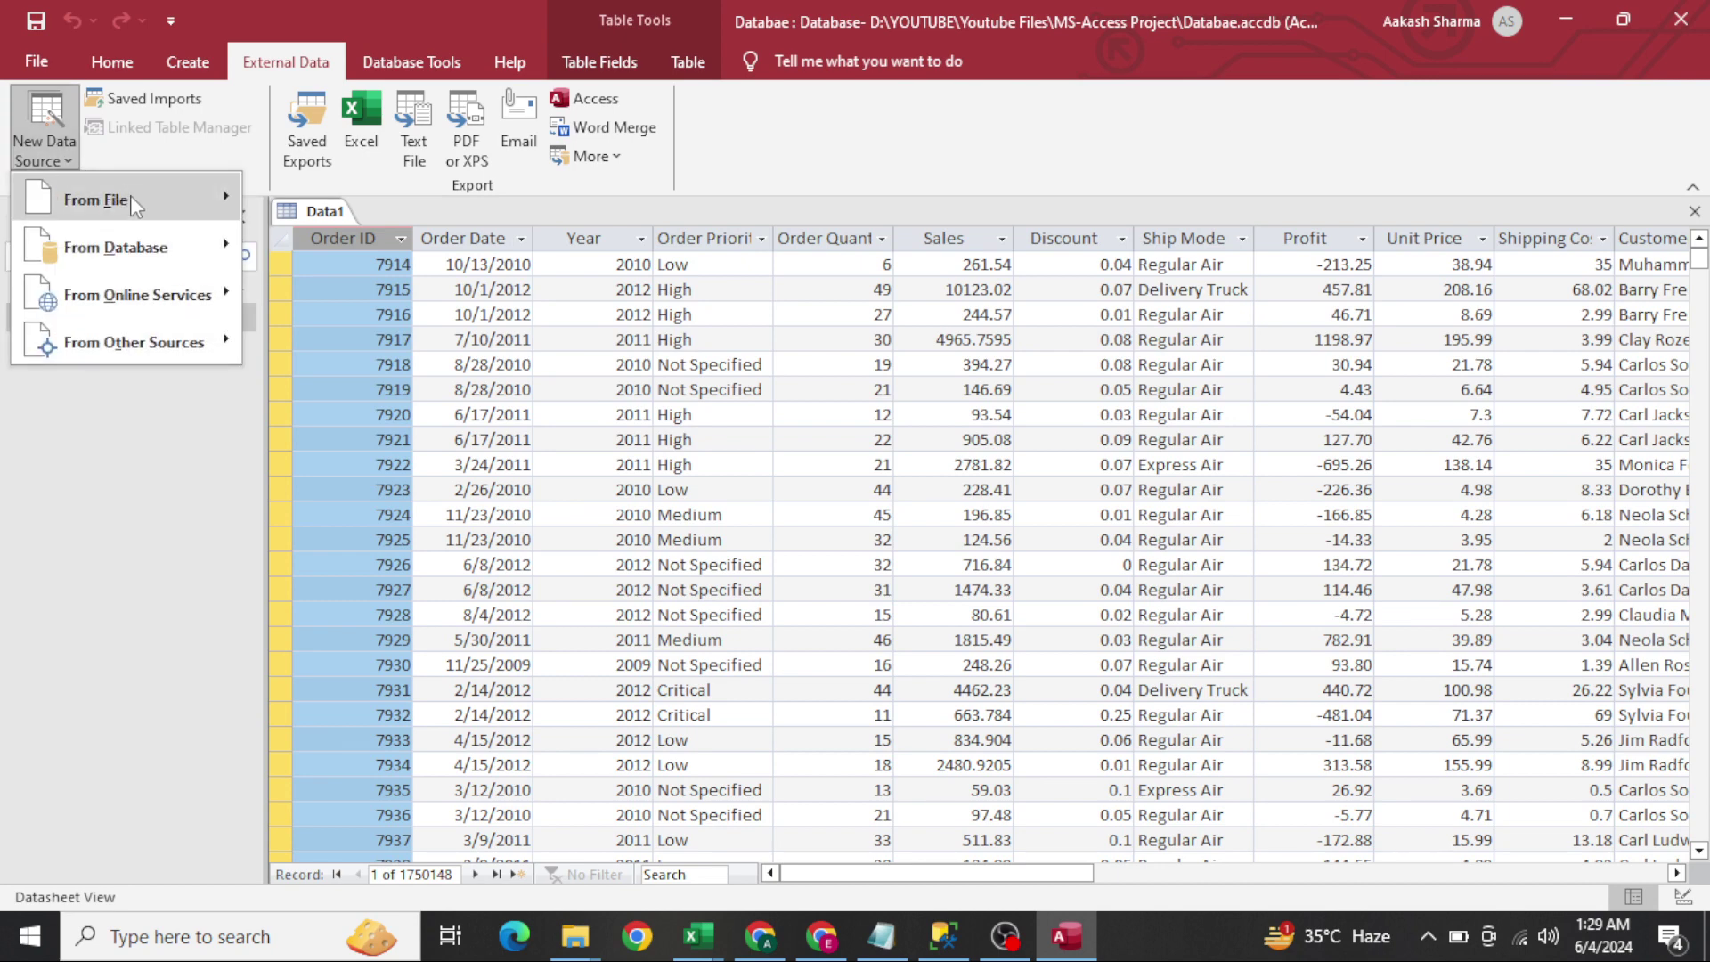
mouse_move(135, 197)
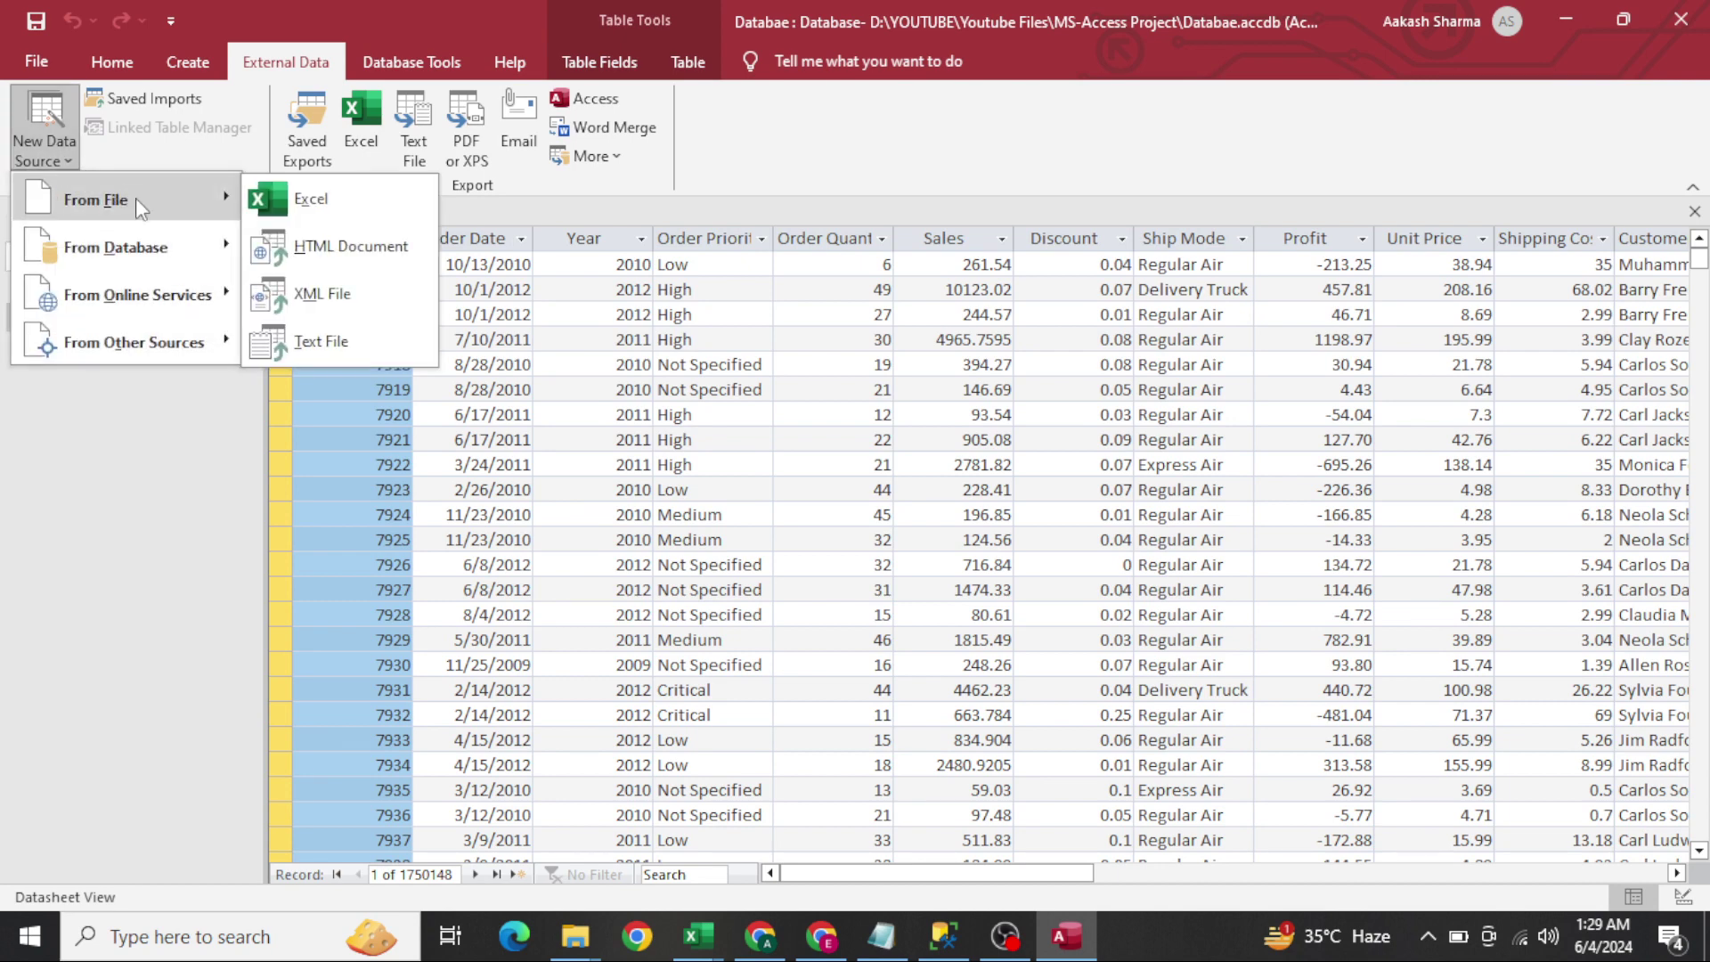
left_click(313, 216)
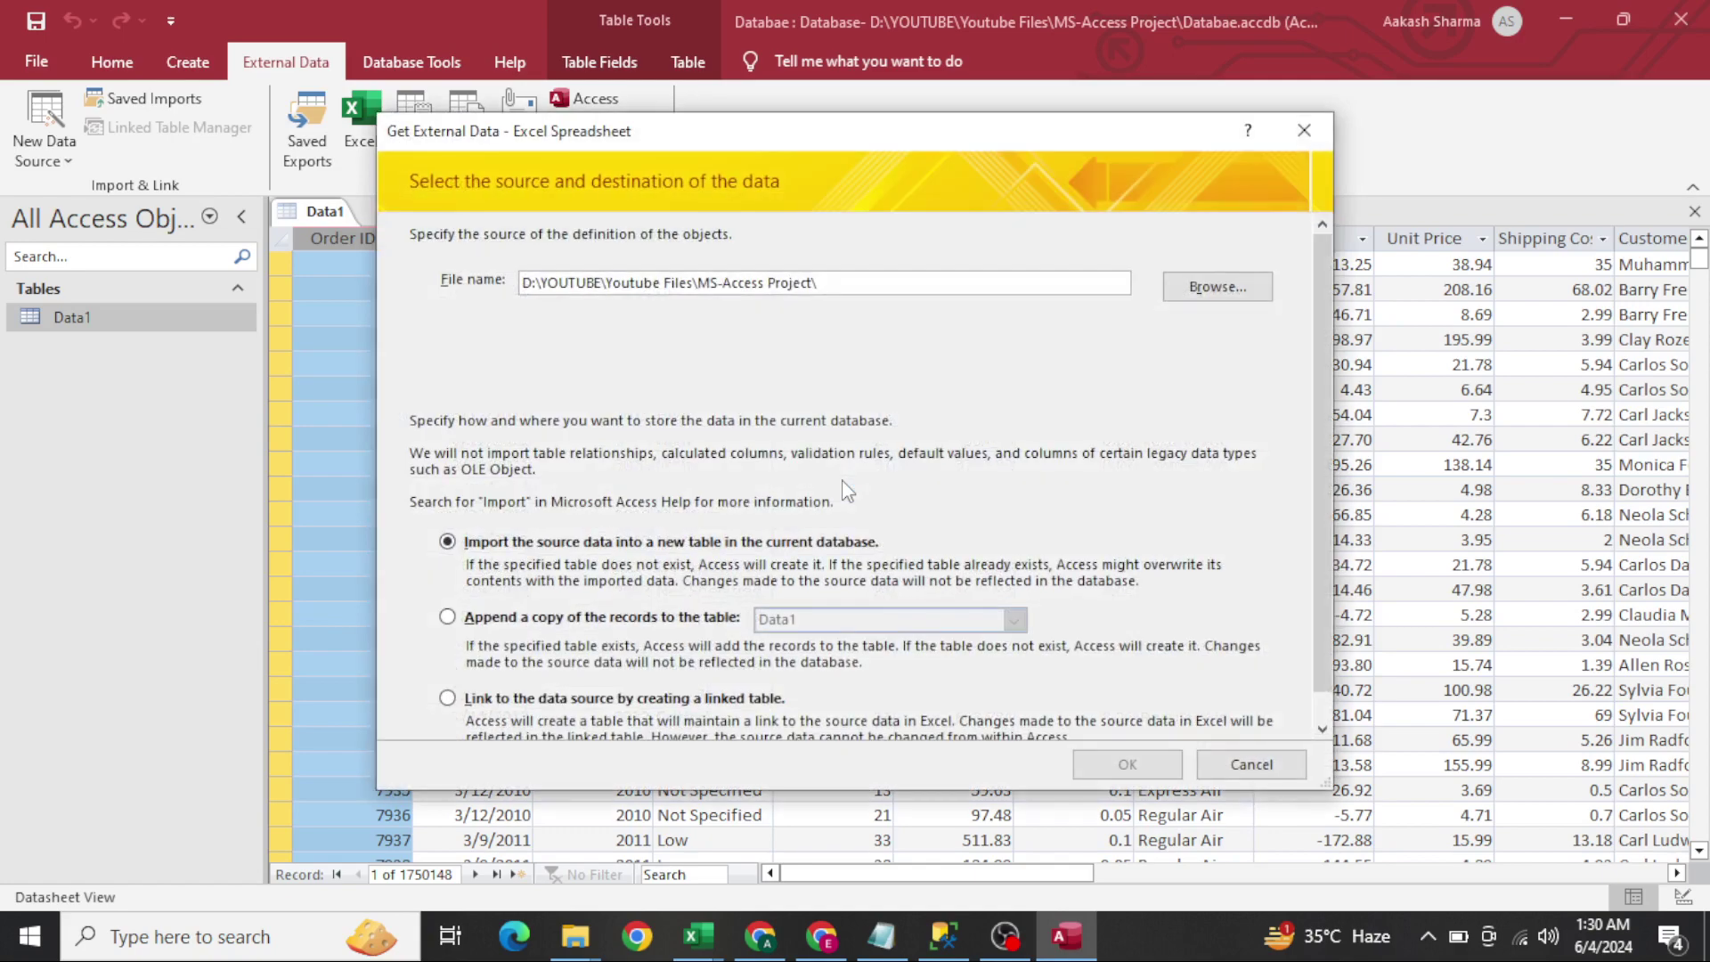
left_click(1264, 286)
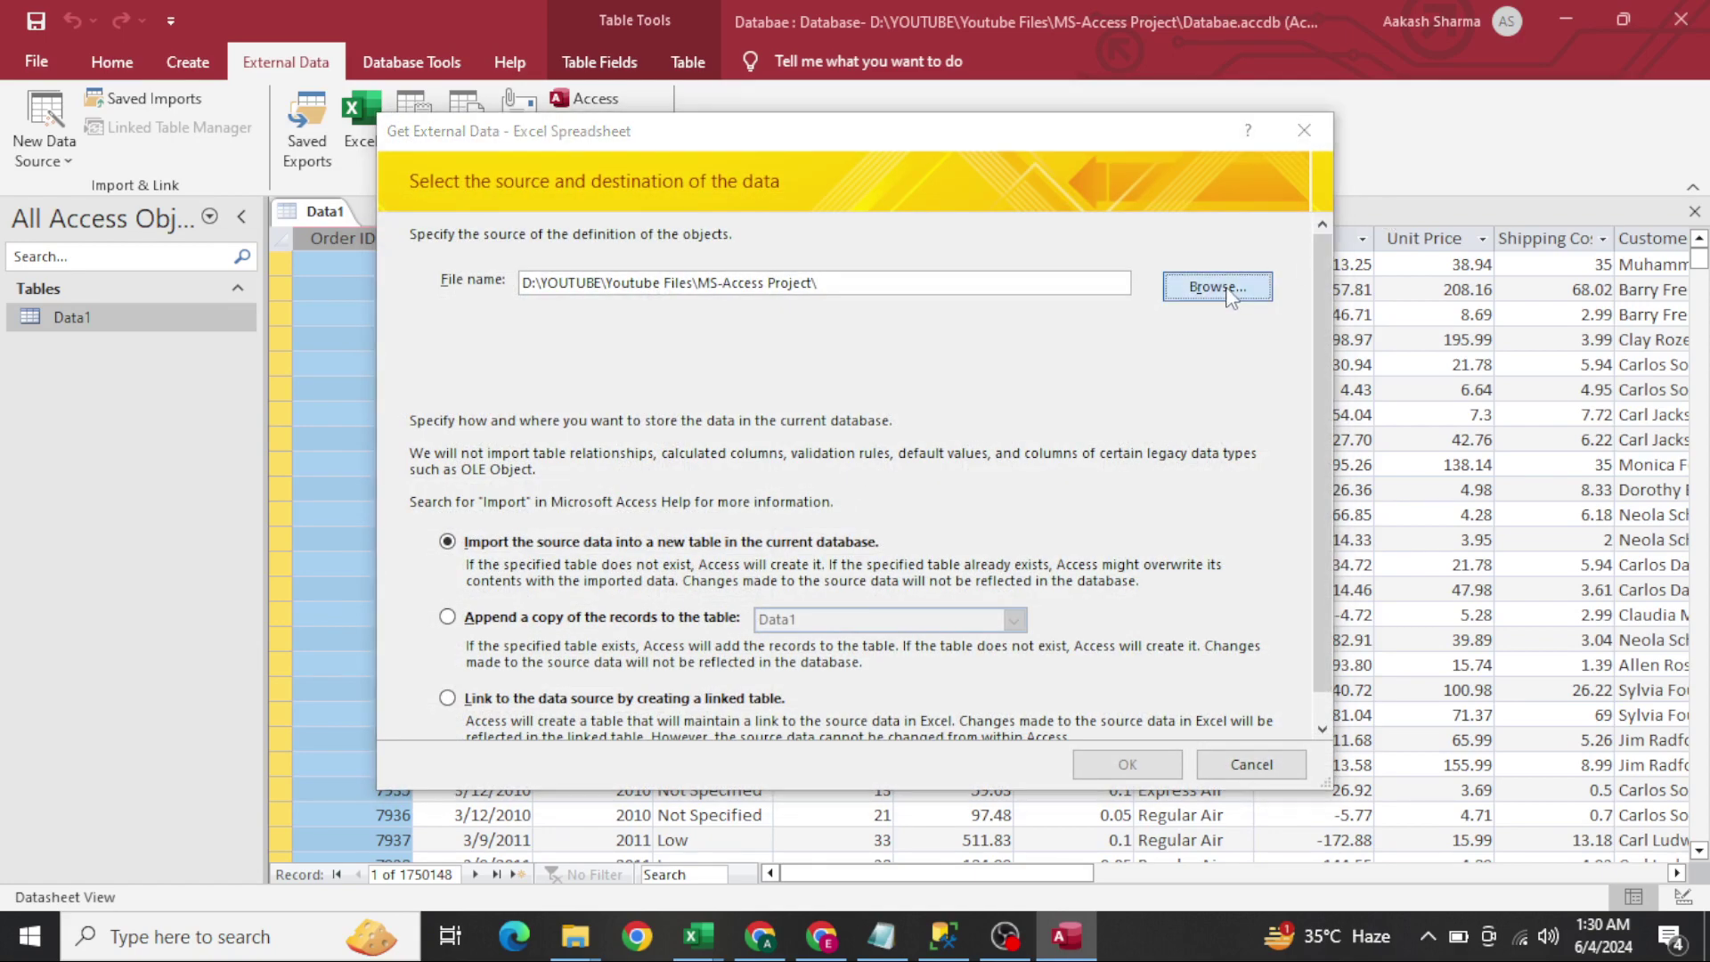
double_click(701, 378)
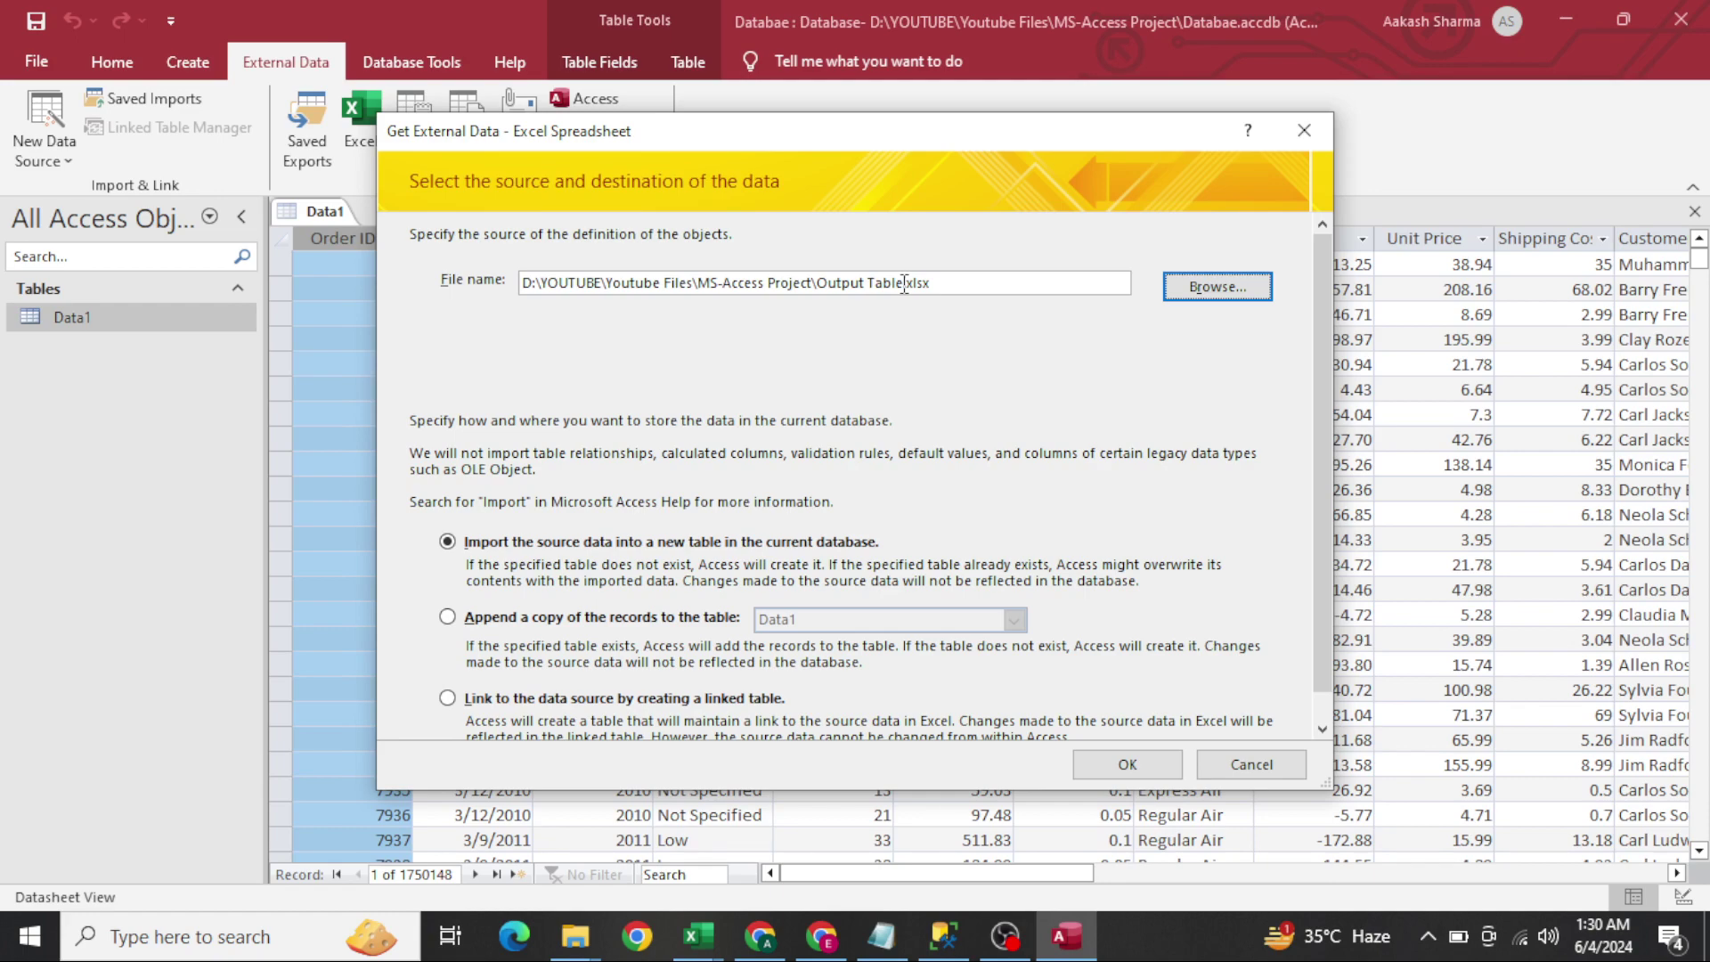
Import the data as new table Sheet1 with first-row headings and no primary key, without saving import steps, and open the table
left_click(1148, 772)
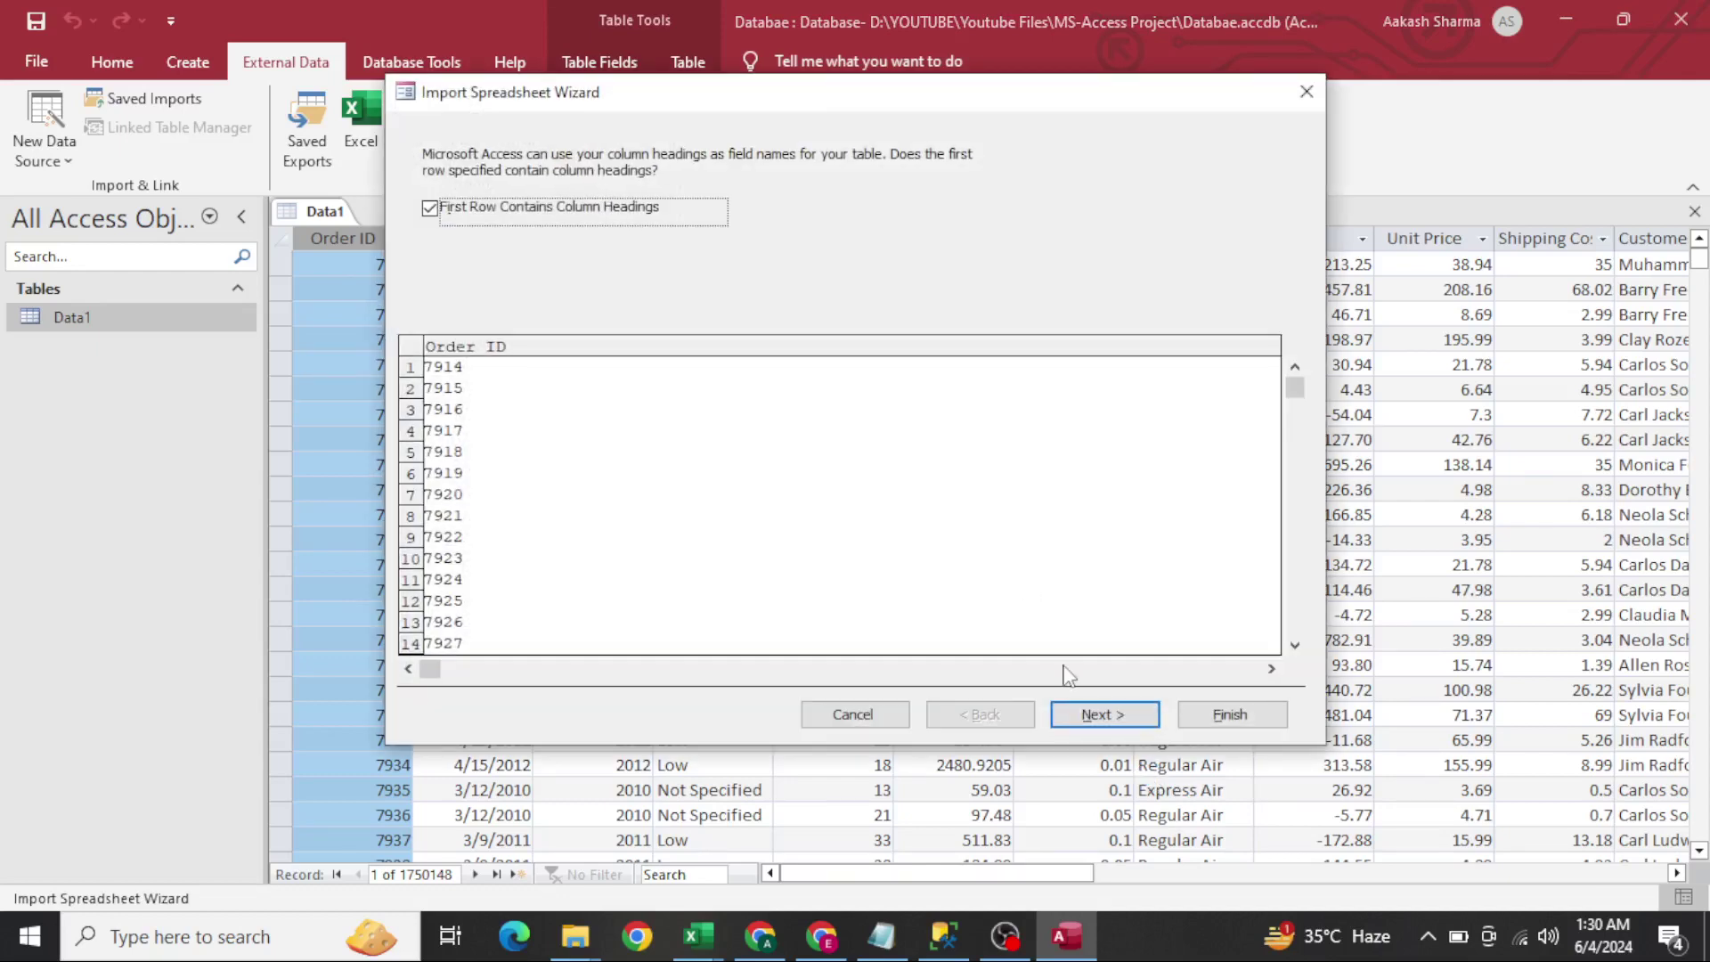
left_click(1112, 726)
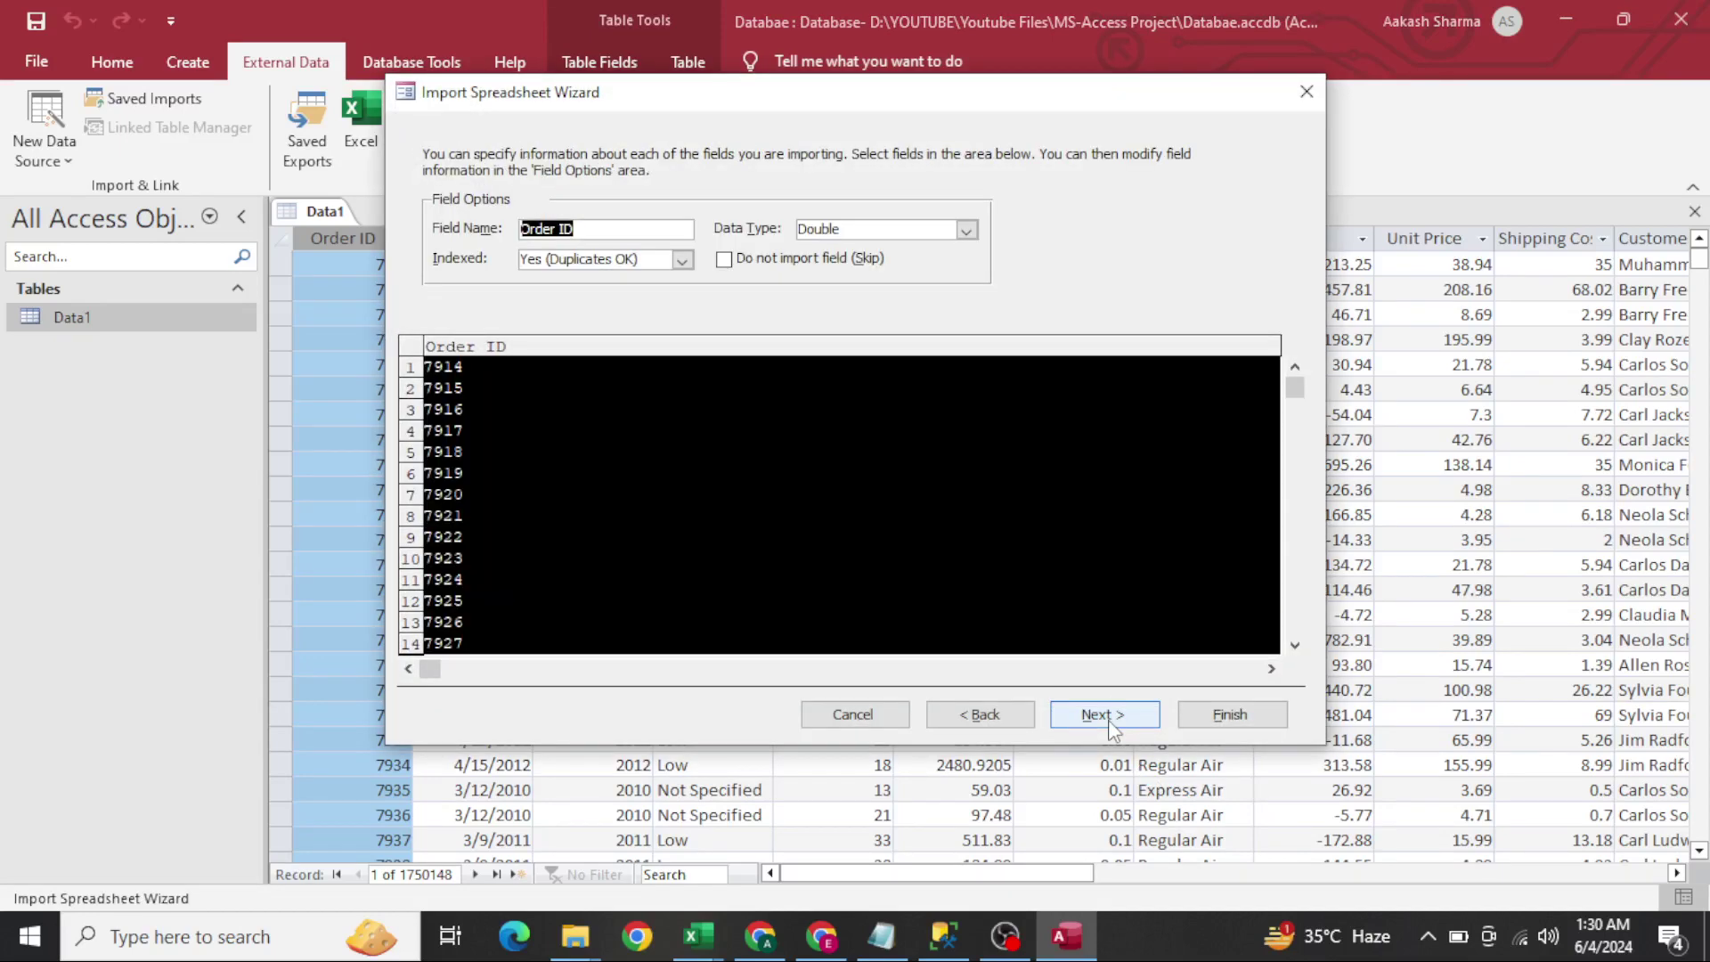
left_click(1112, 724)
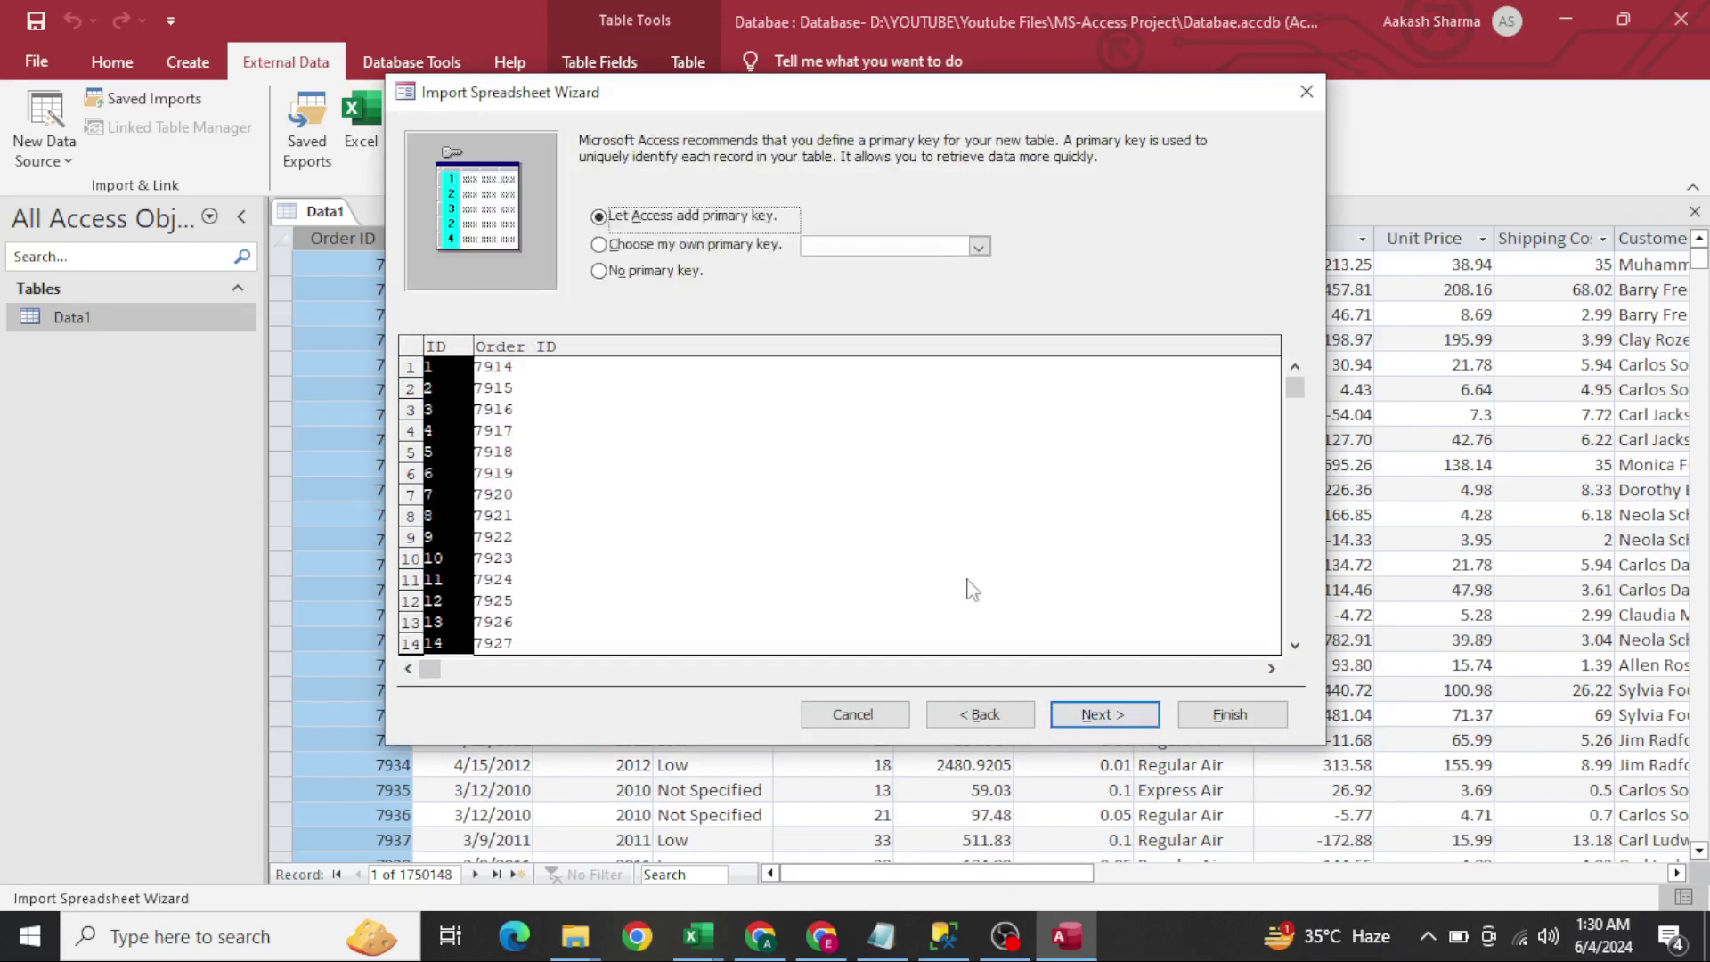
left_click(644, 273)
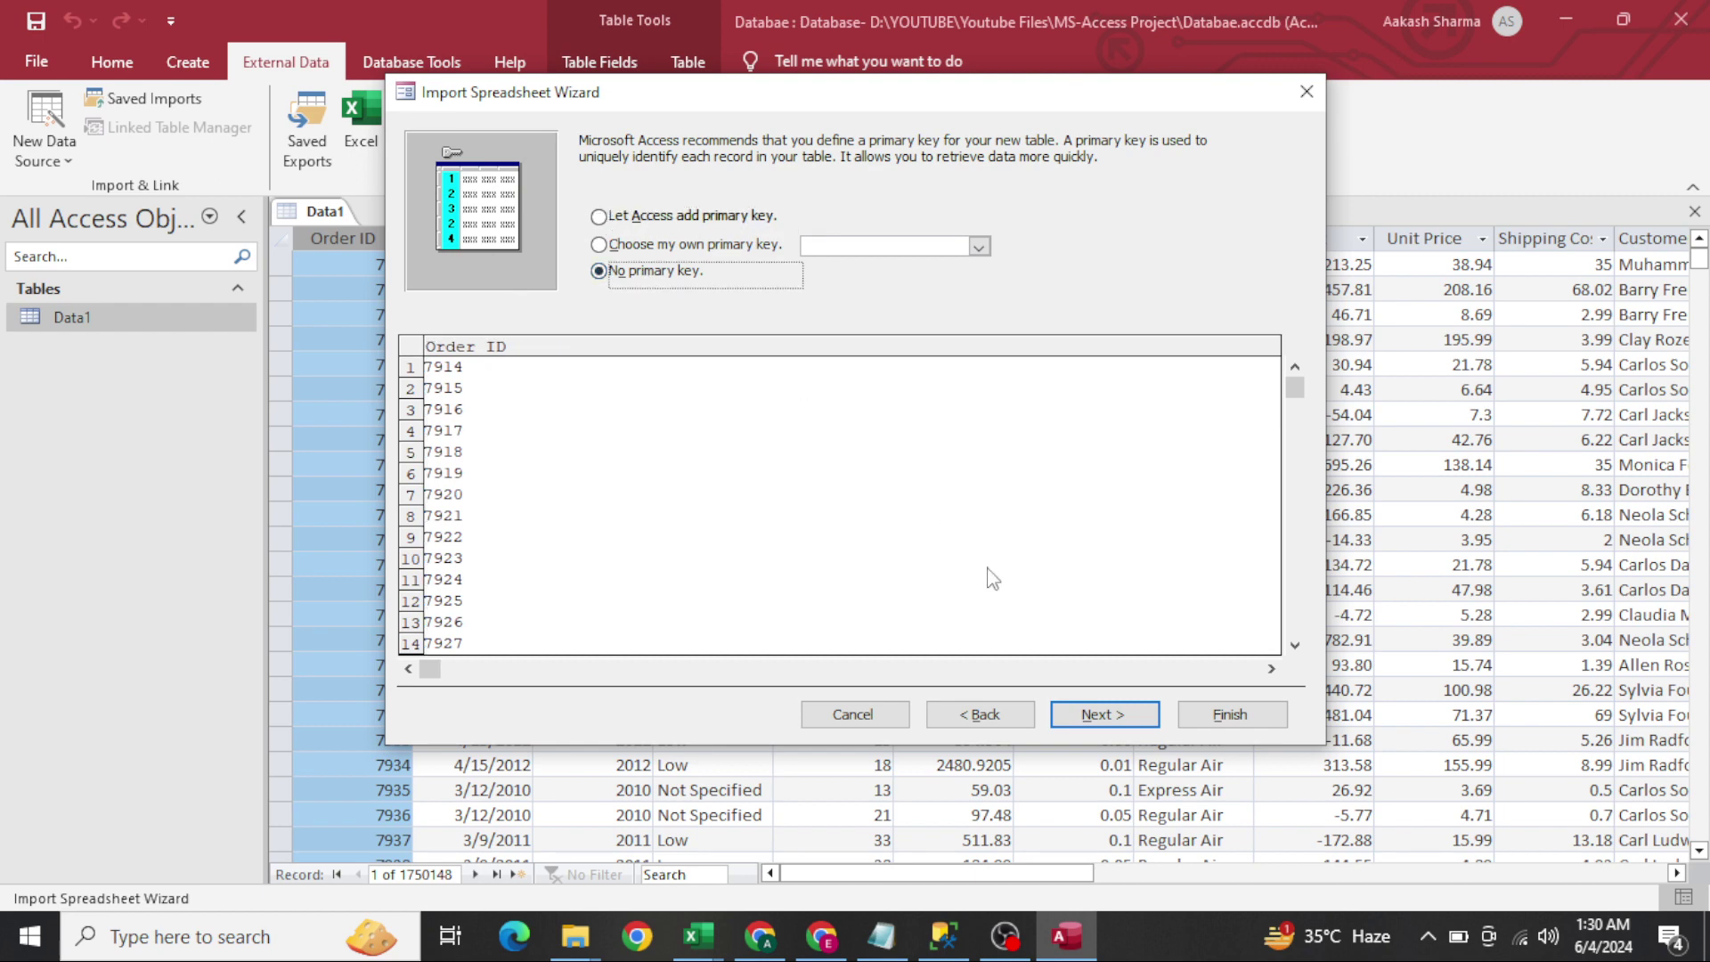
left_click(1105, 715)
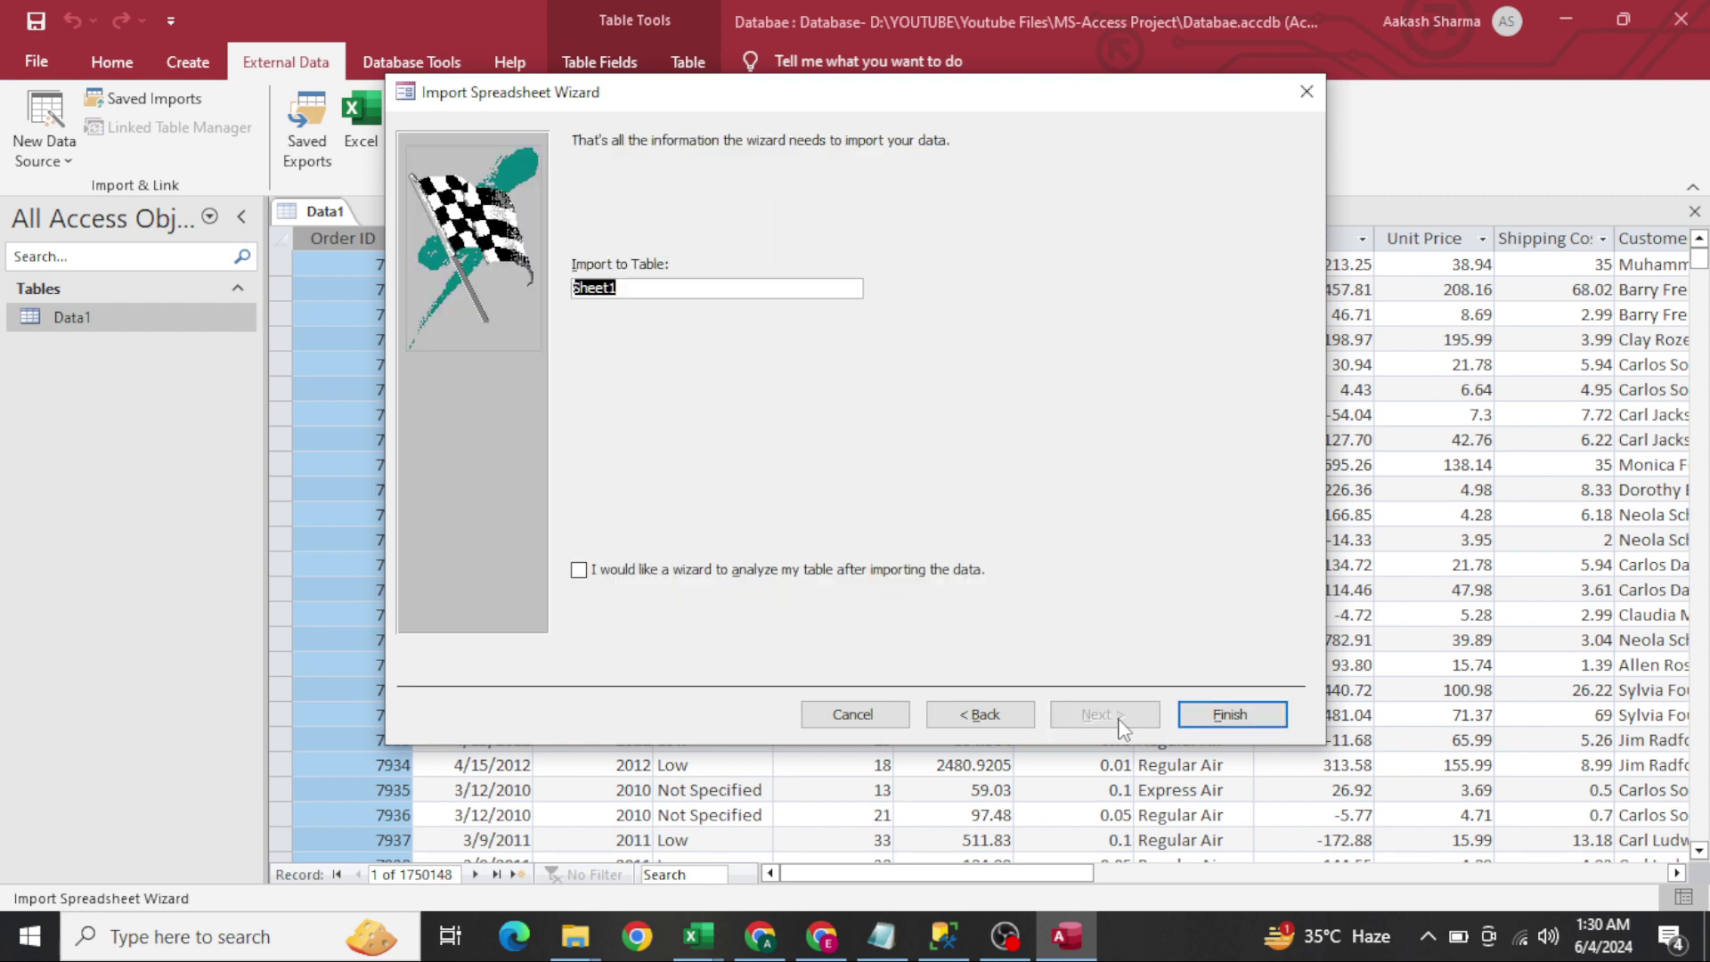
left_click(1230, 715)
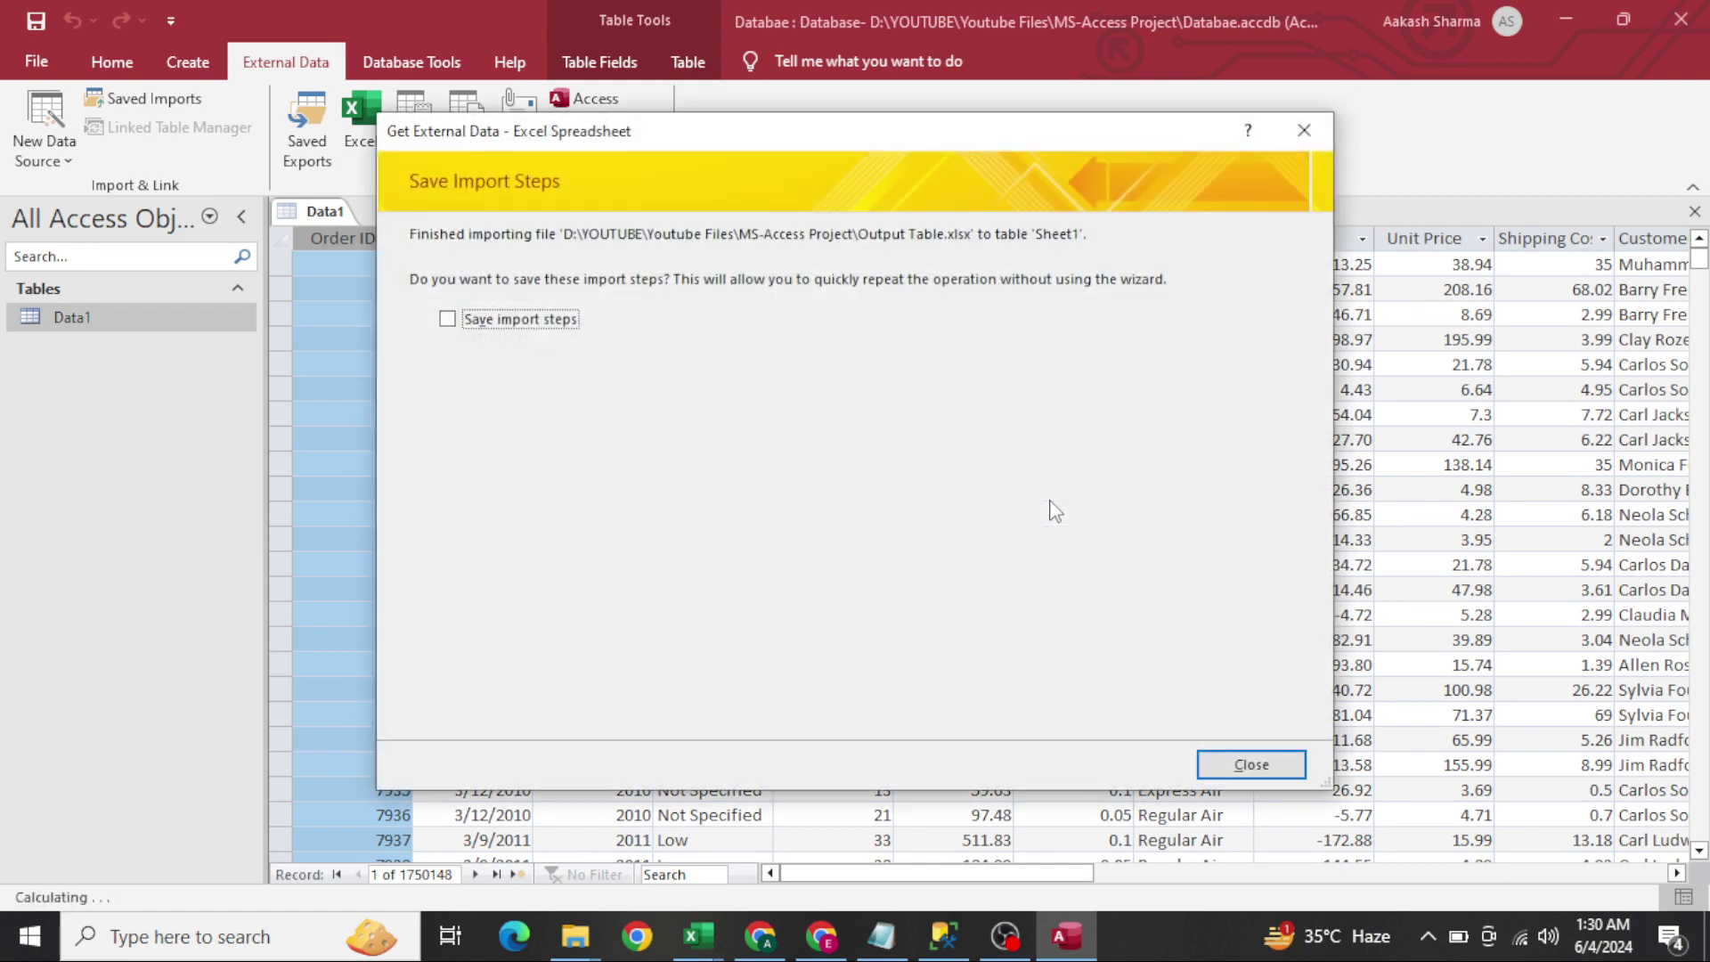
left_click(1272, 763)
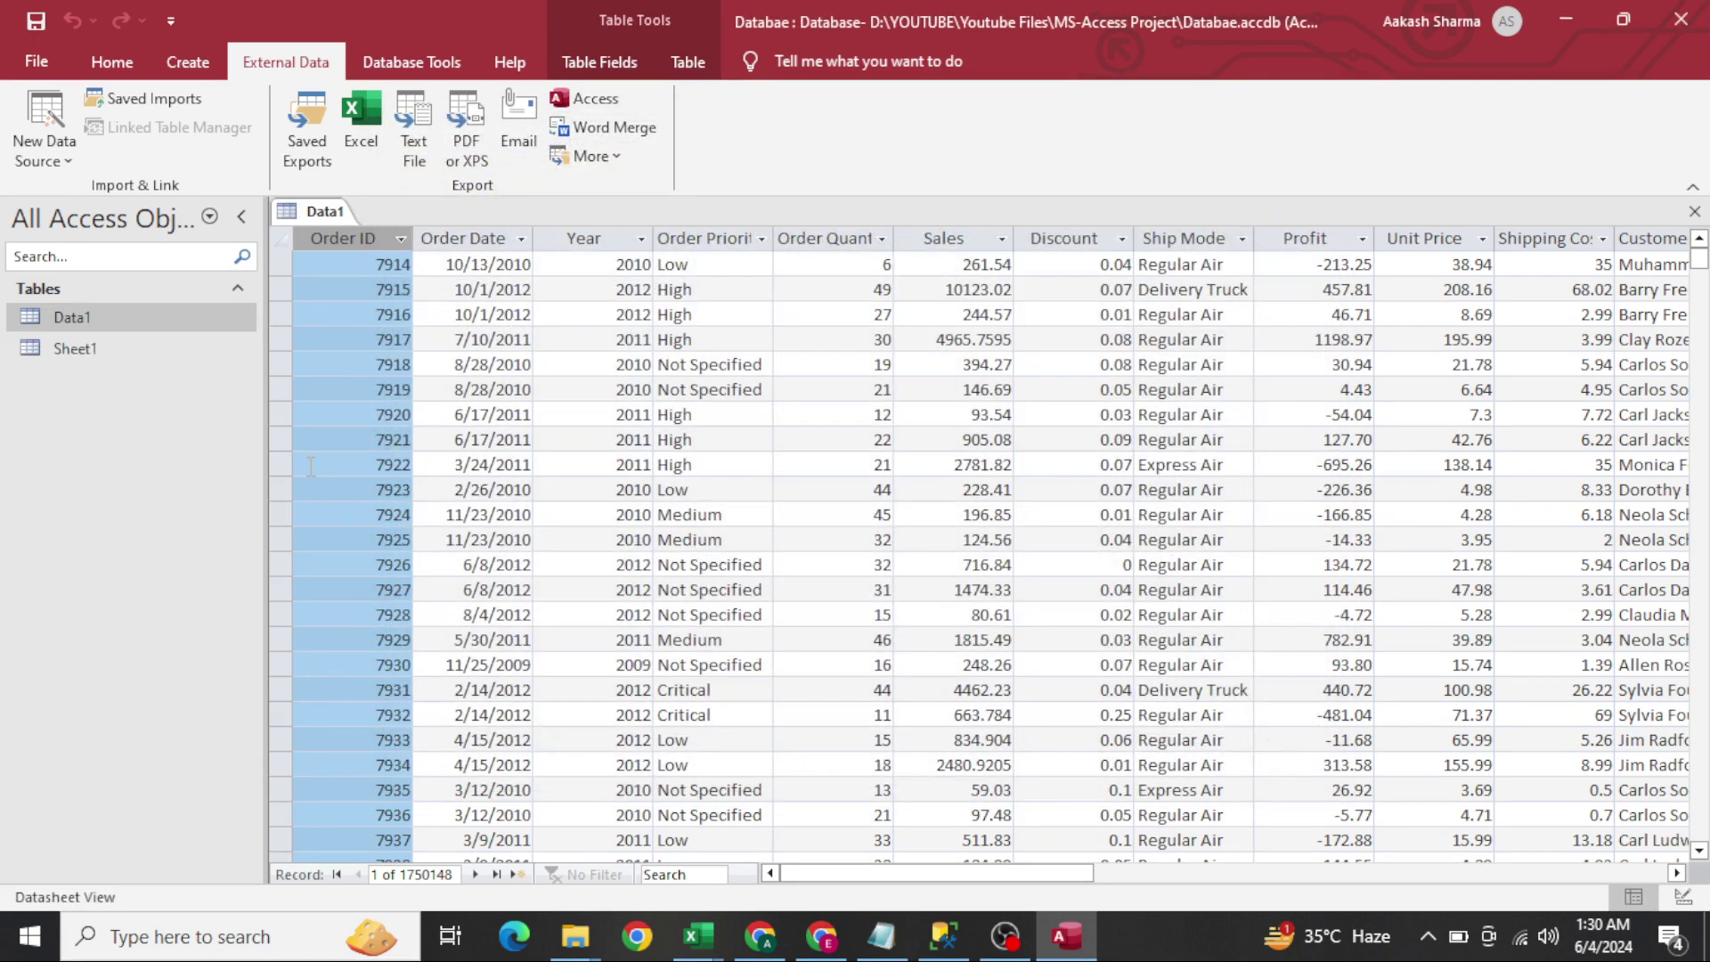
double_click(80, 357)
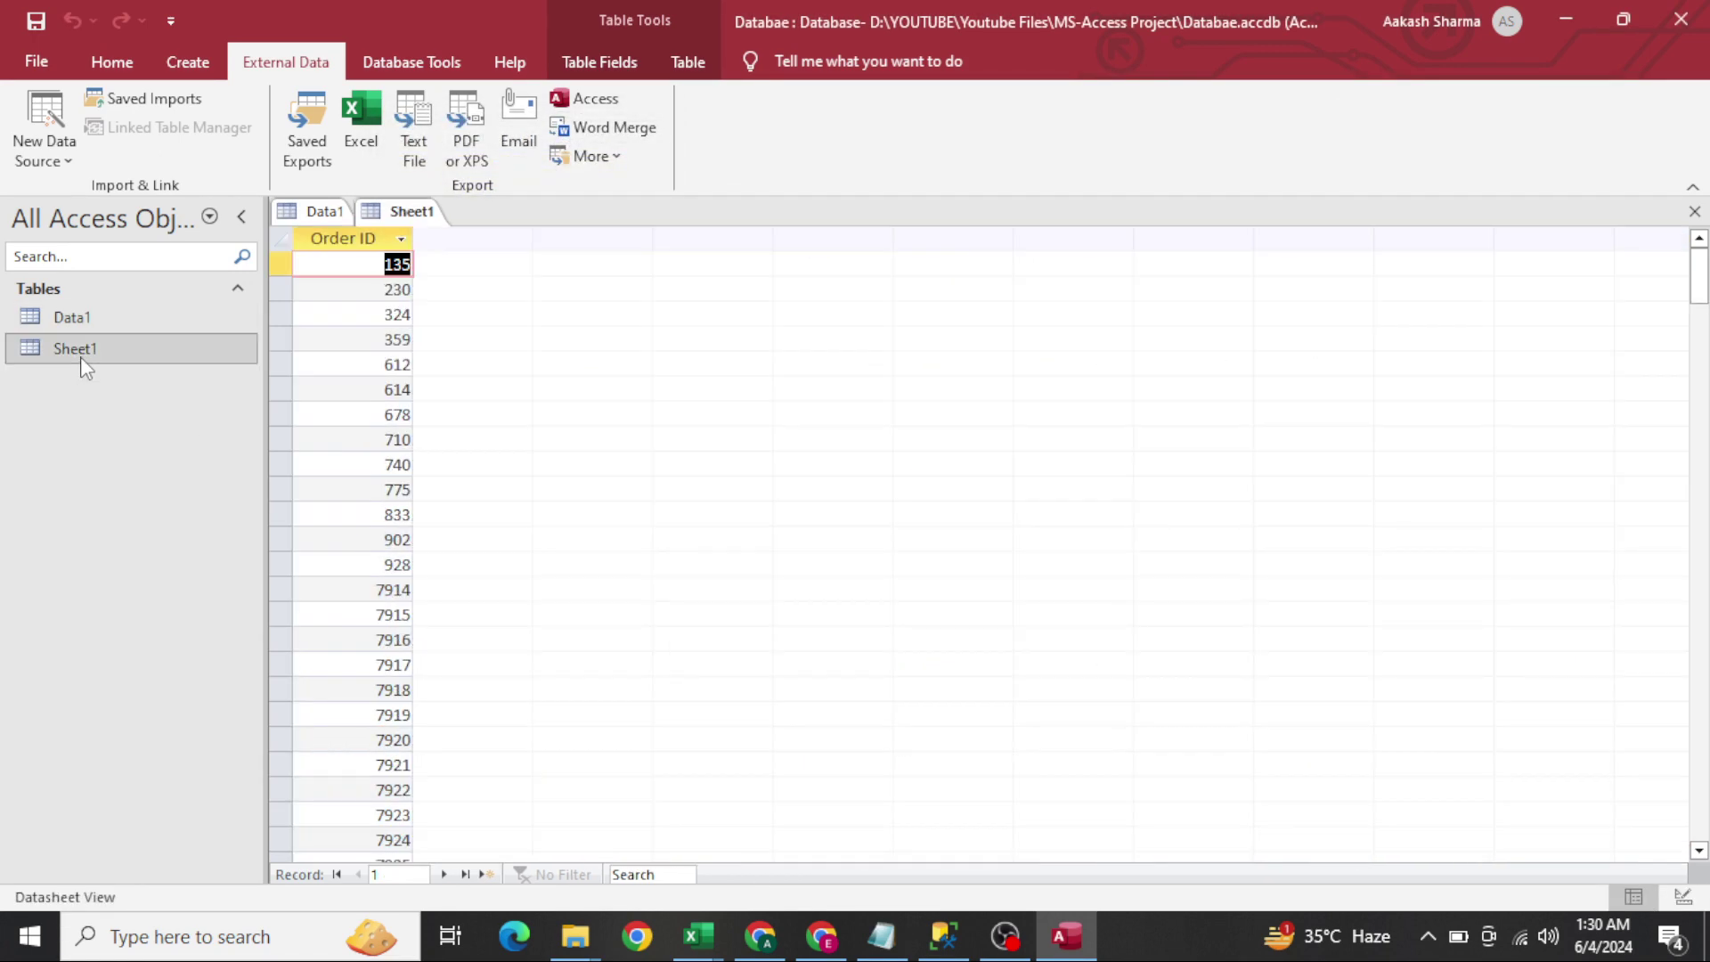
left_click(318, 234)
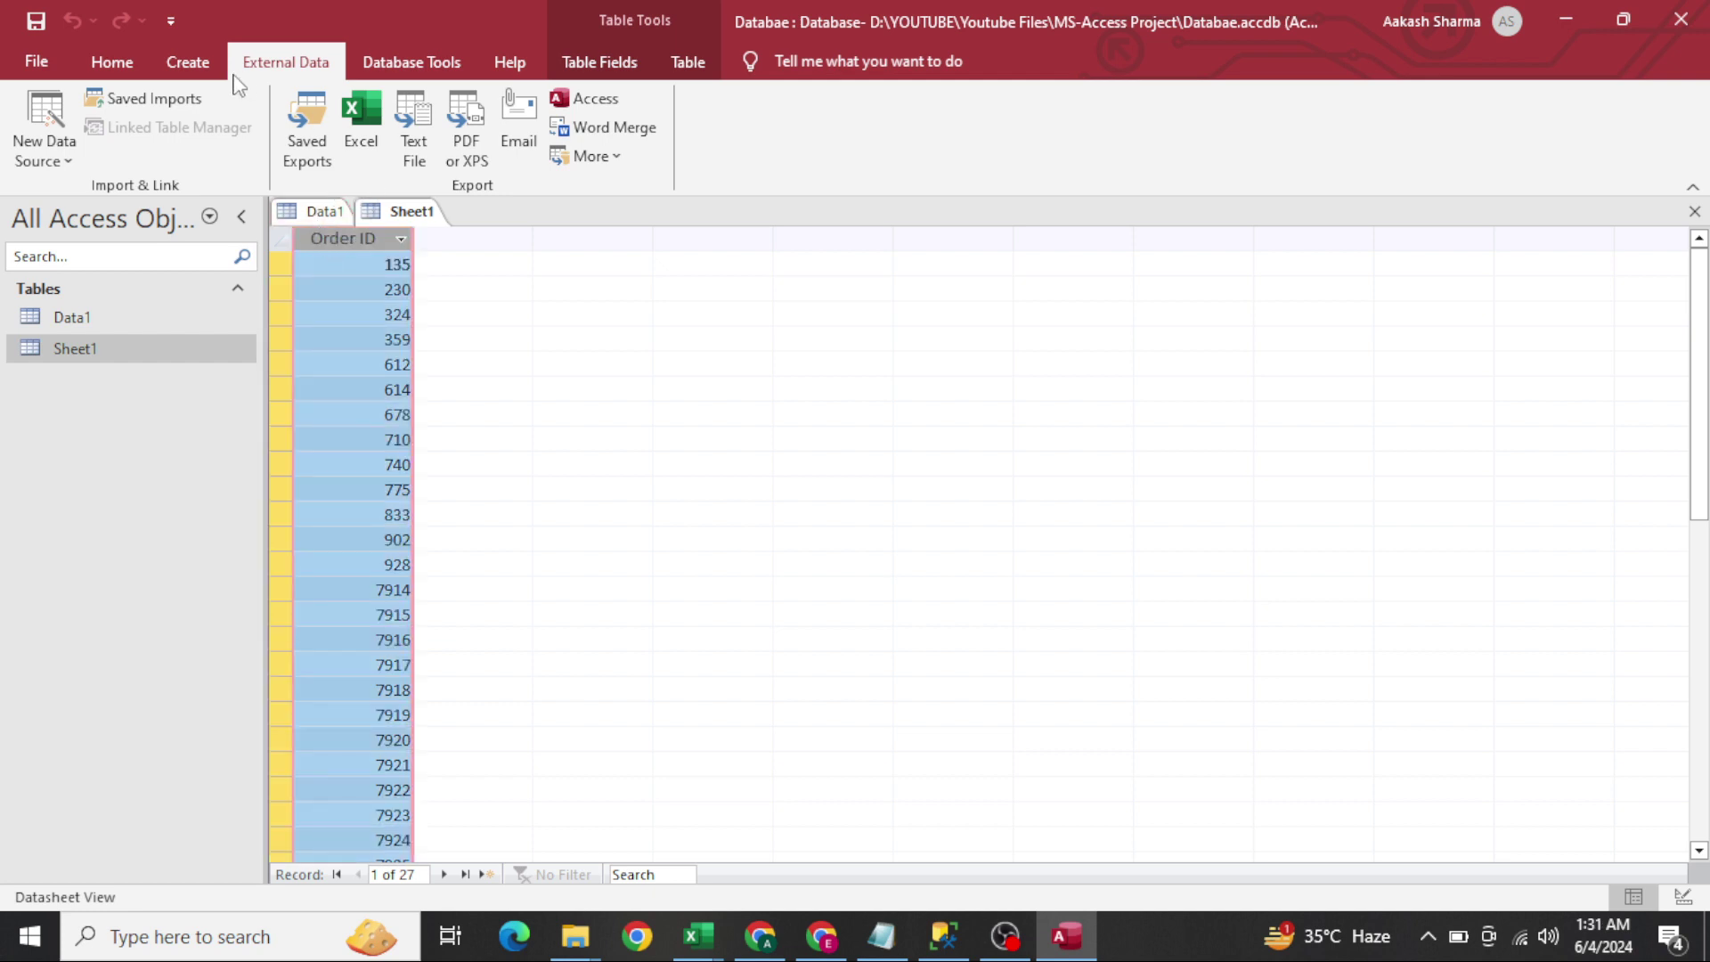
Create a new query in design view and add the Data1 and Sheet1 tables to it
left_click(187, 61)
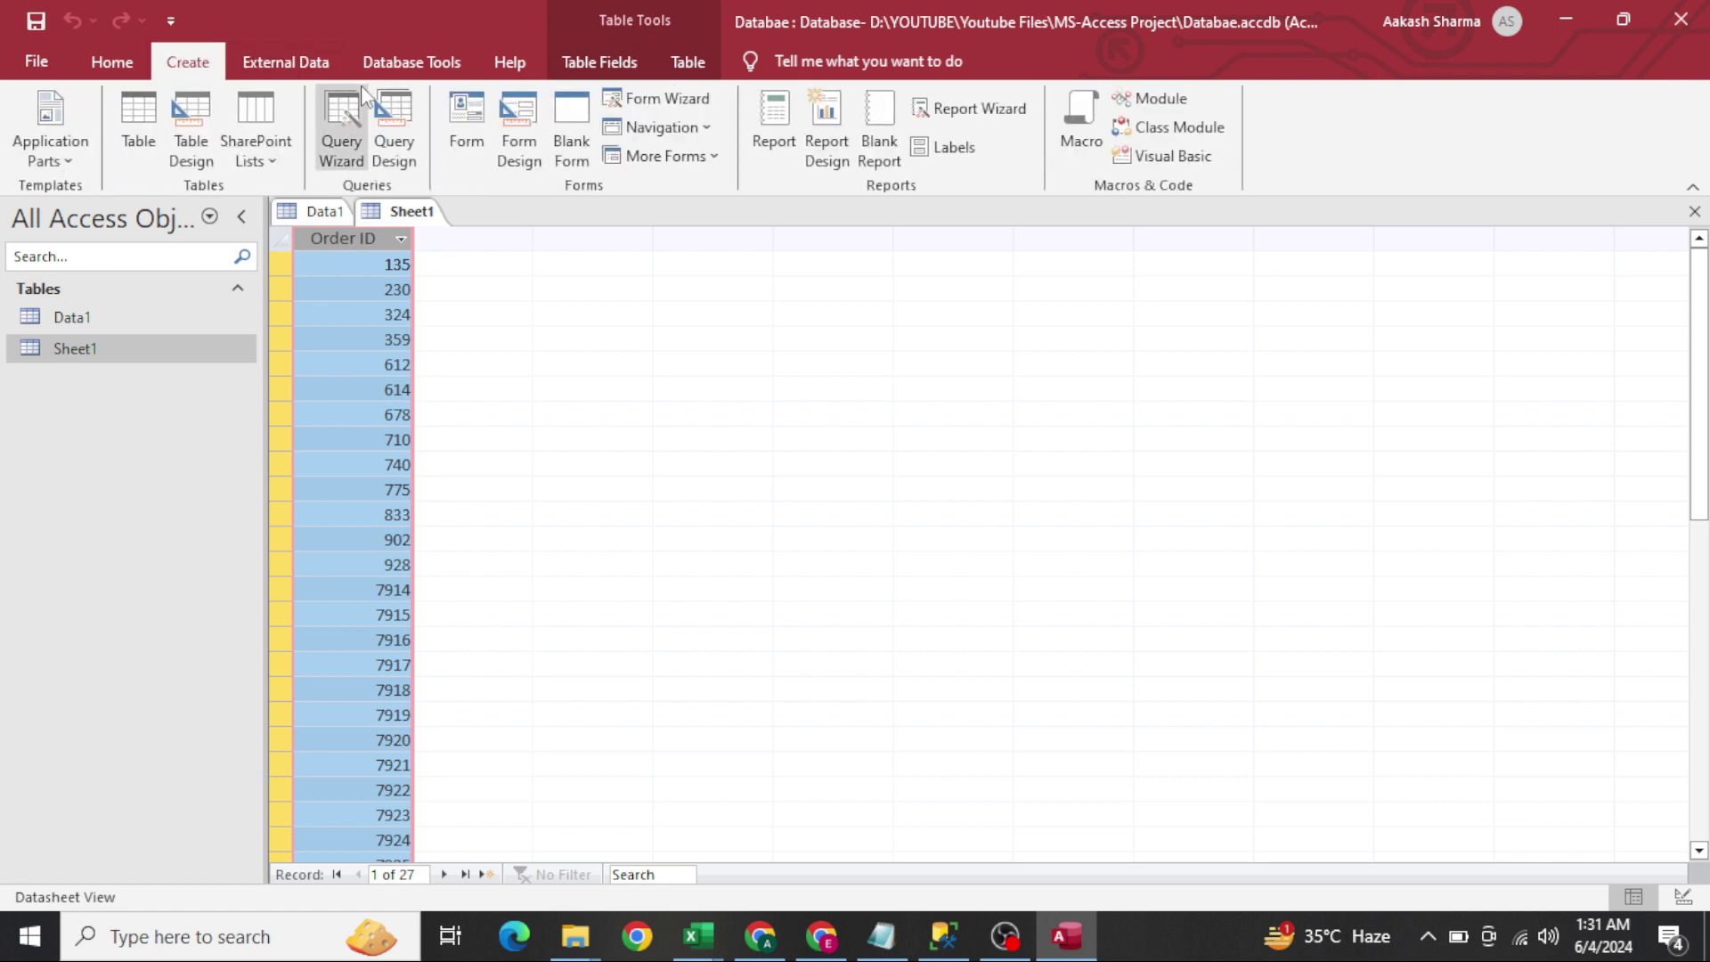
left_click(383, 134)
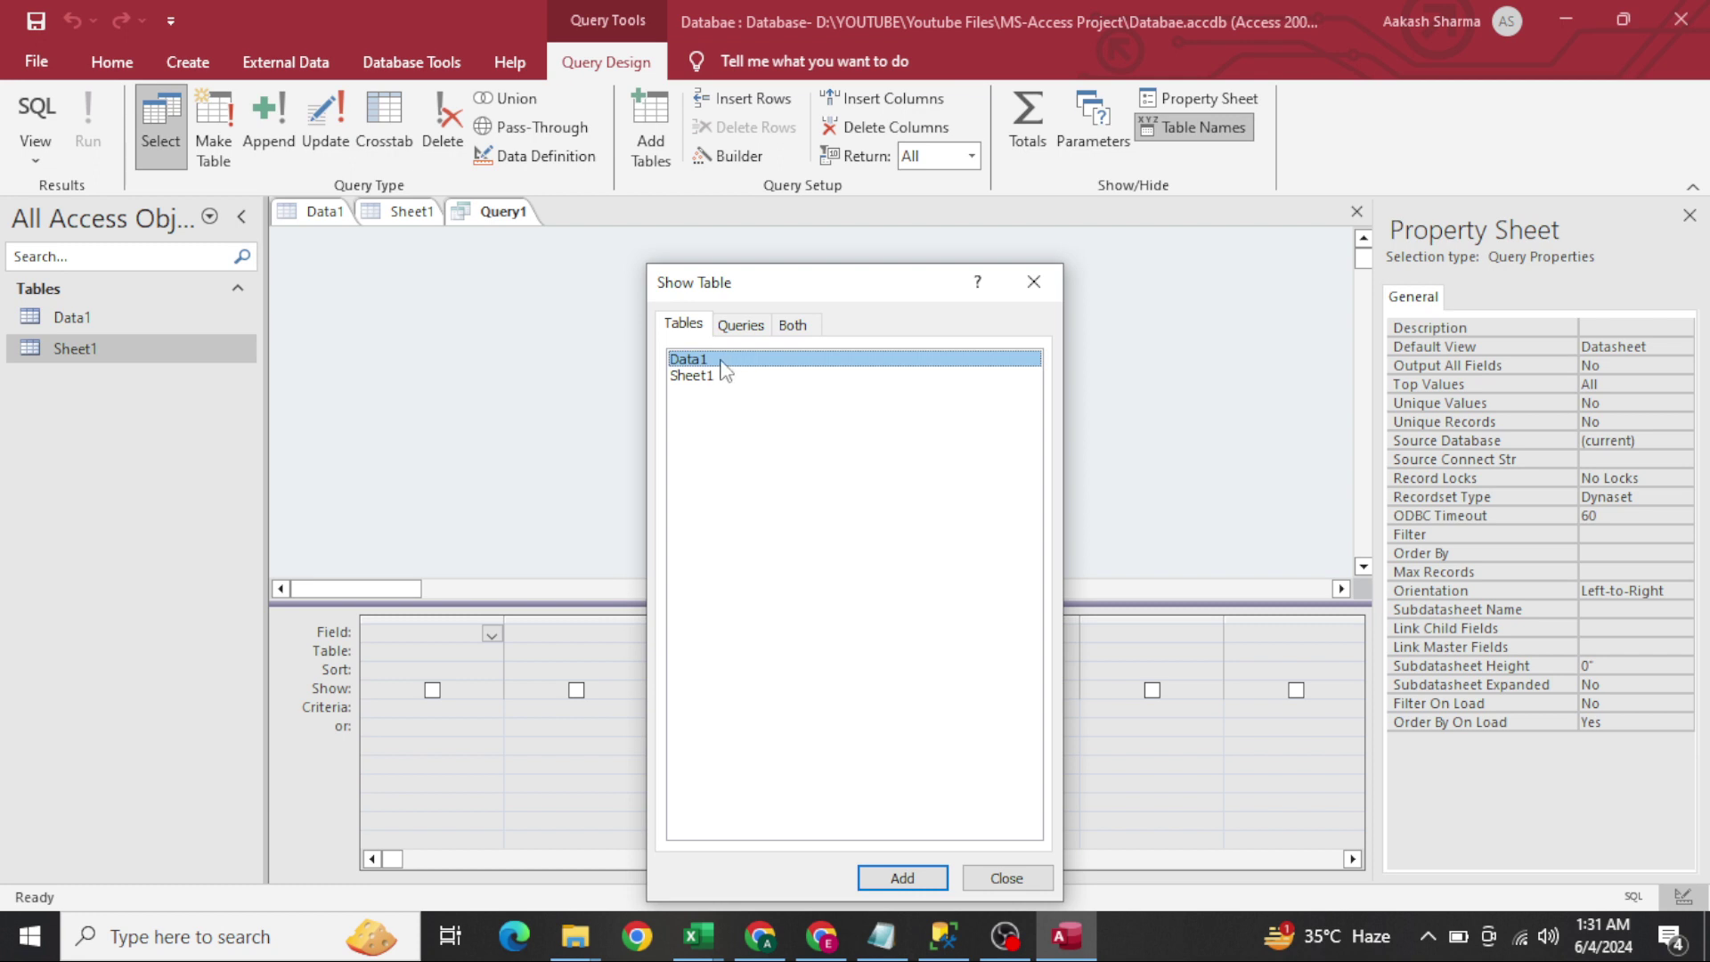
left_click_drag(810, 283, 975, 118)
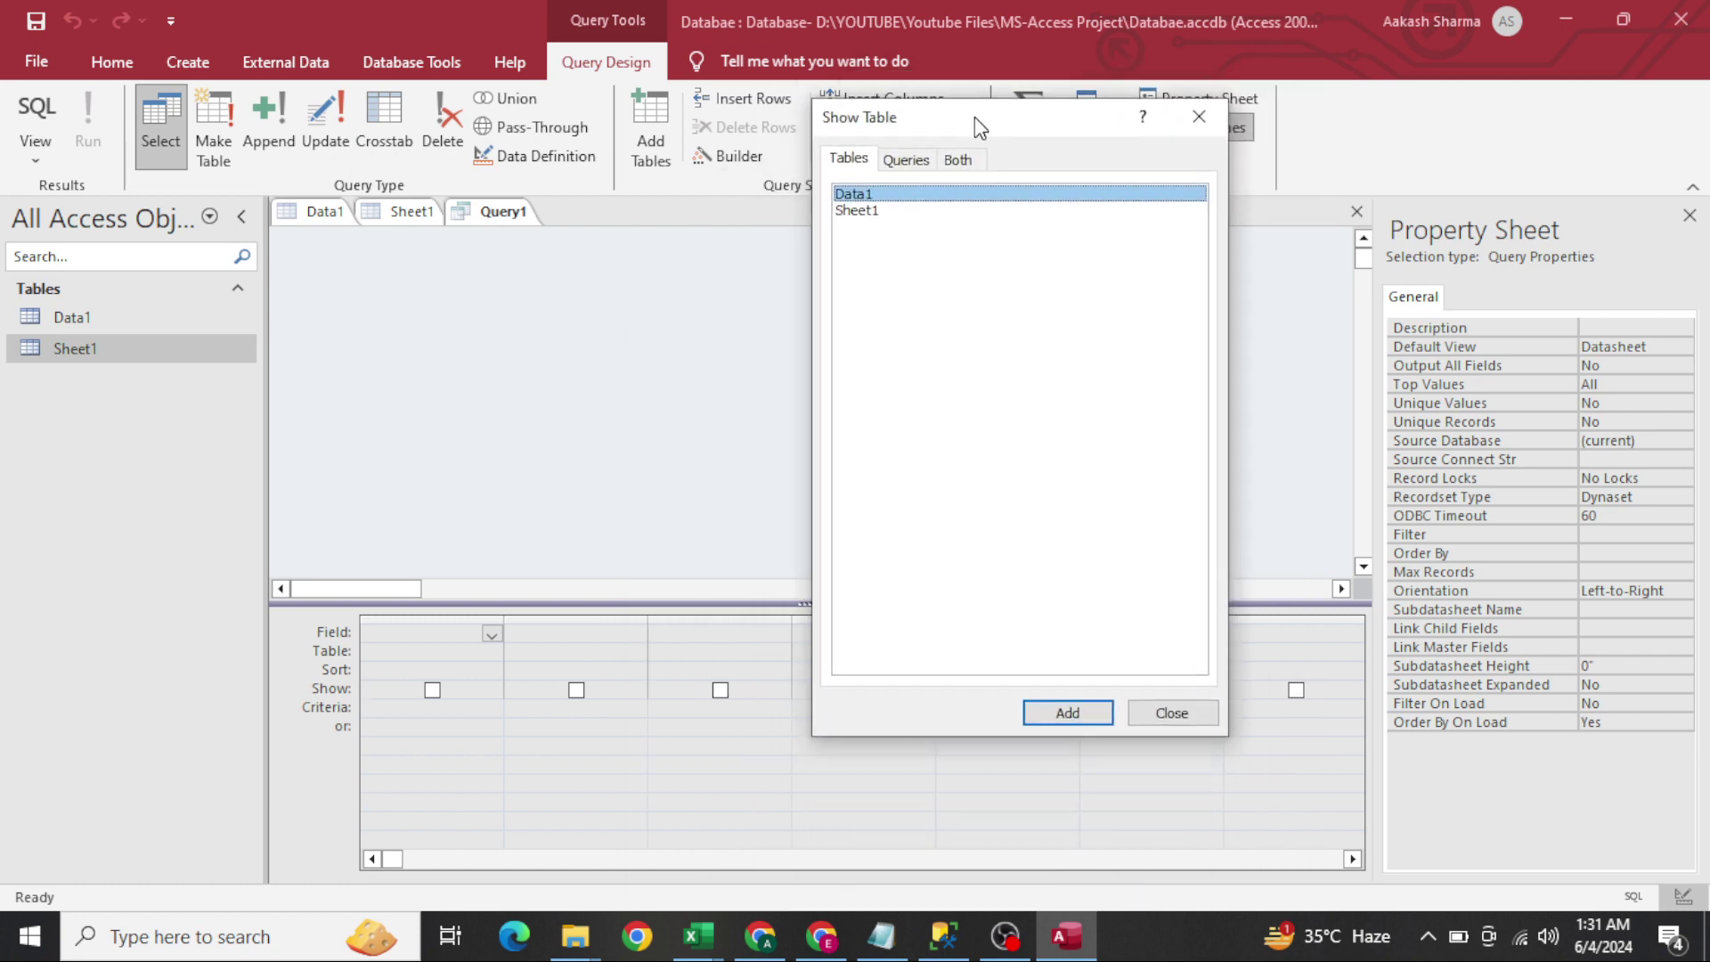
double_click(868, 194)
left_click(870, 210)
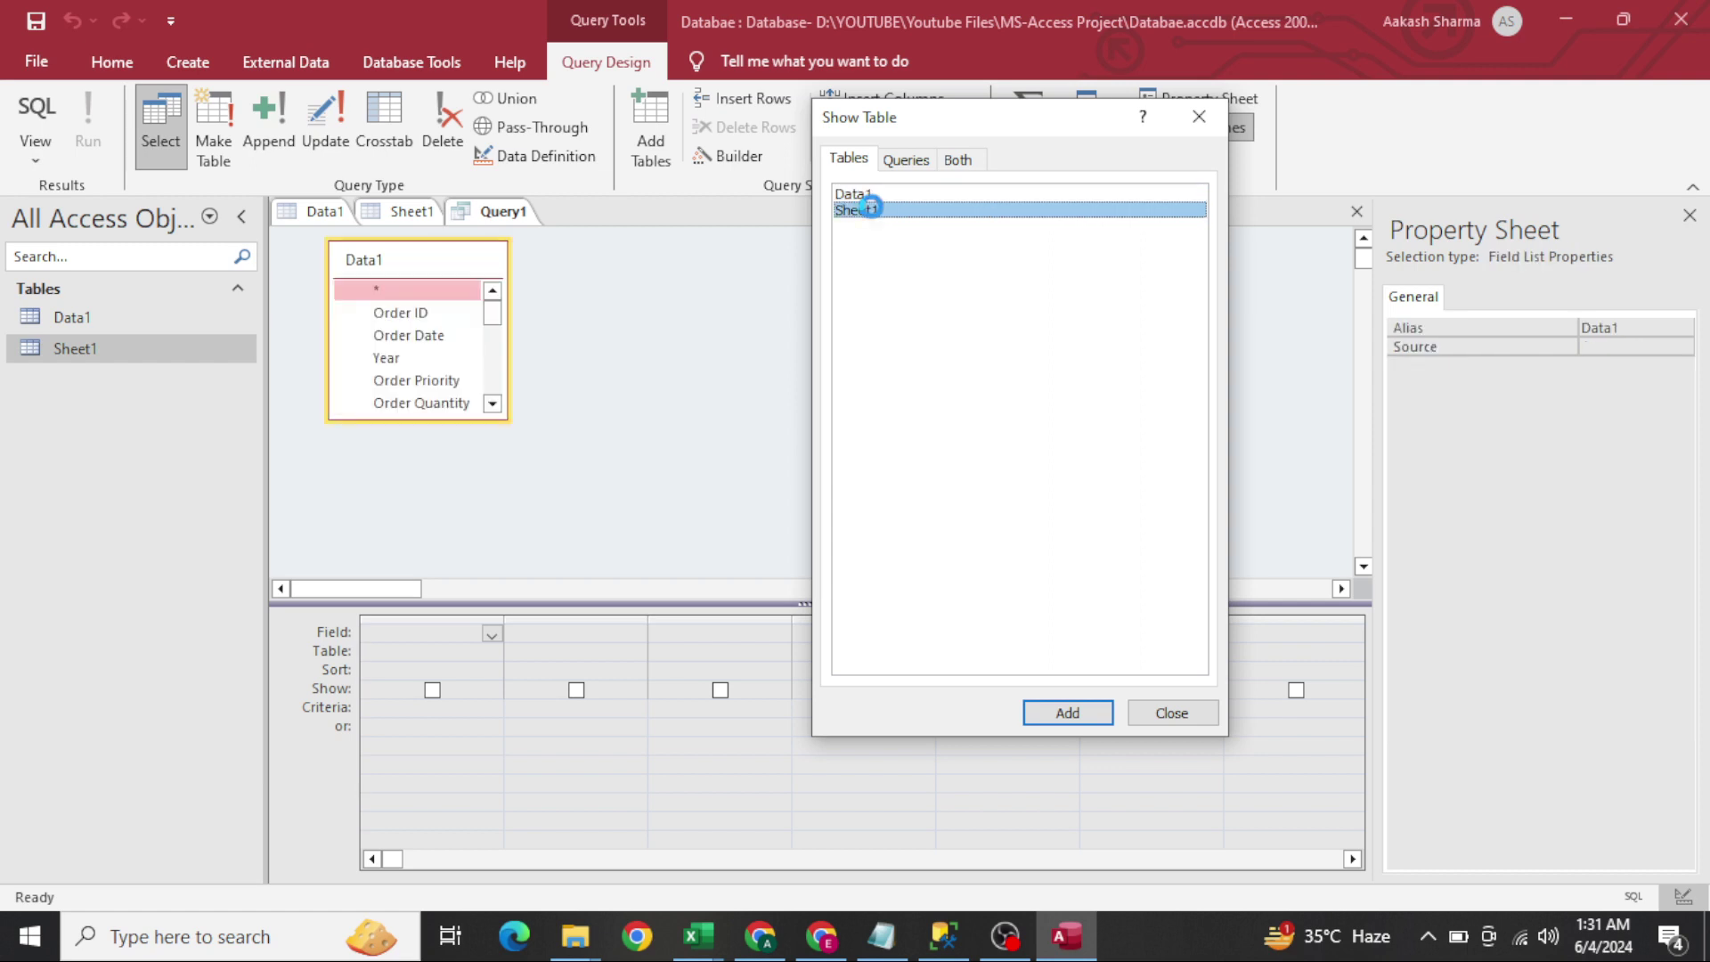
double_click(870, 210)
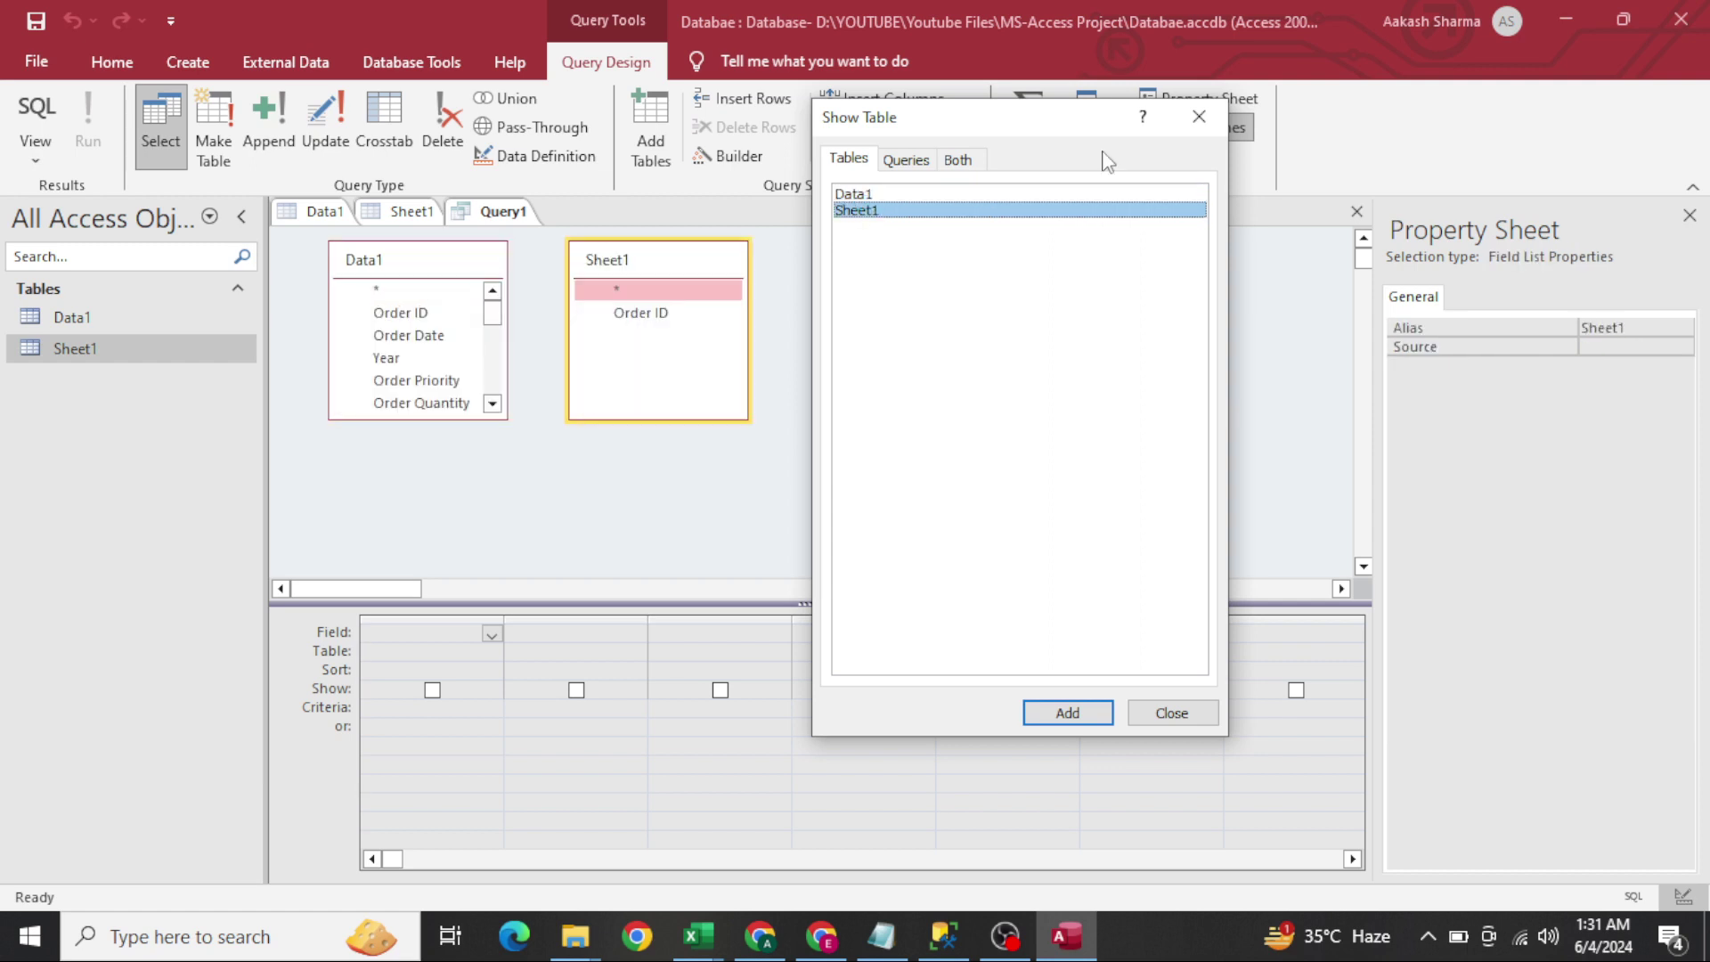
left_click(1173, 714)
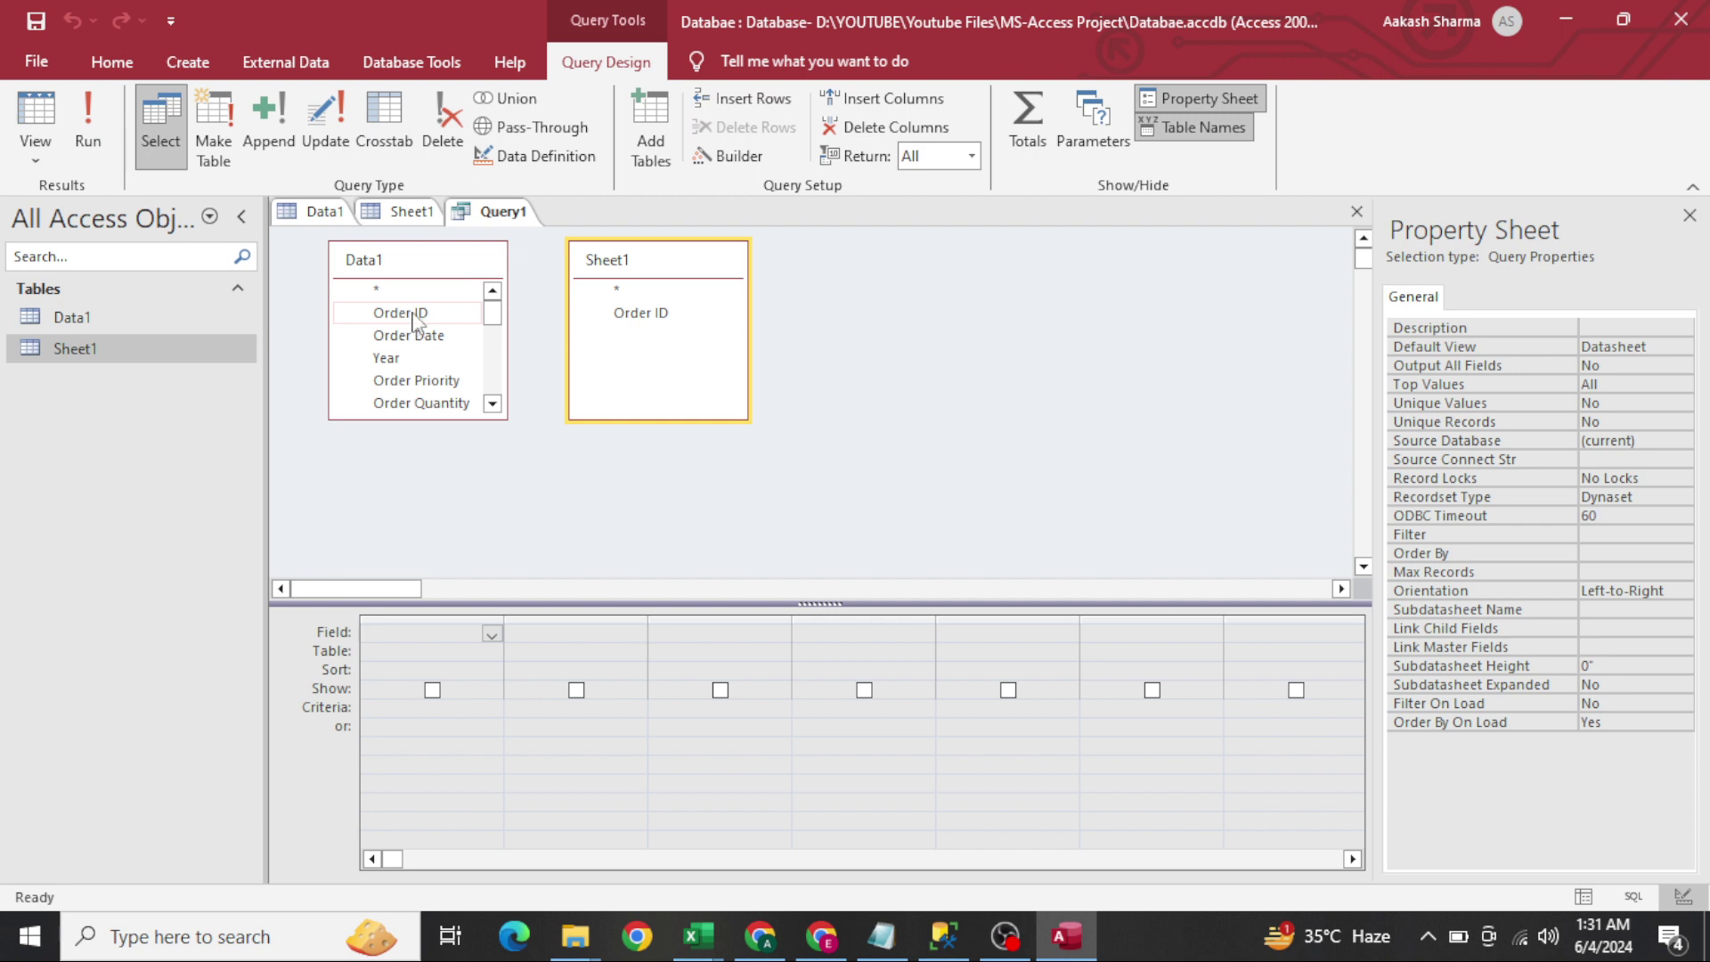
Join Data1 to Sheet1 on Order ID and add Sheet1's Order ID as the first query column
left_click_drag(413, 317, 664, 316)
left_click_drag(651, 265, 767, 351)
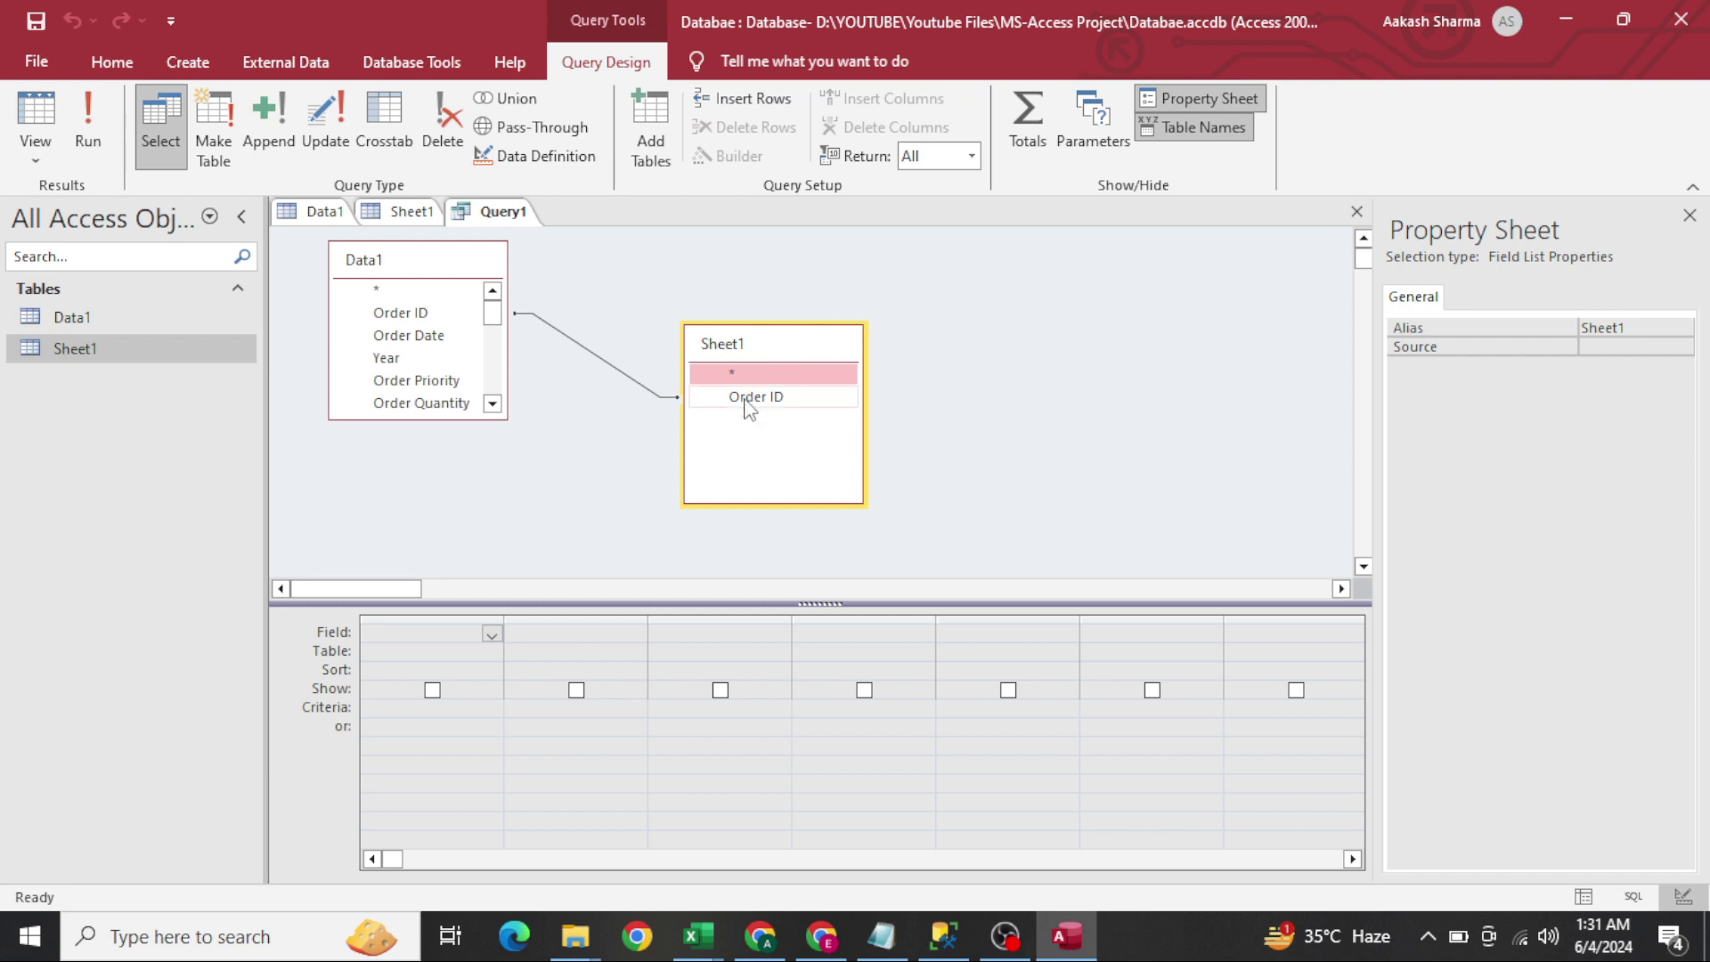
left_click_drag(740, 397, 437, 660)
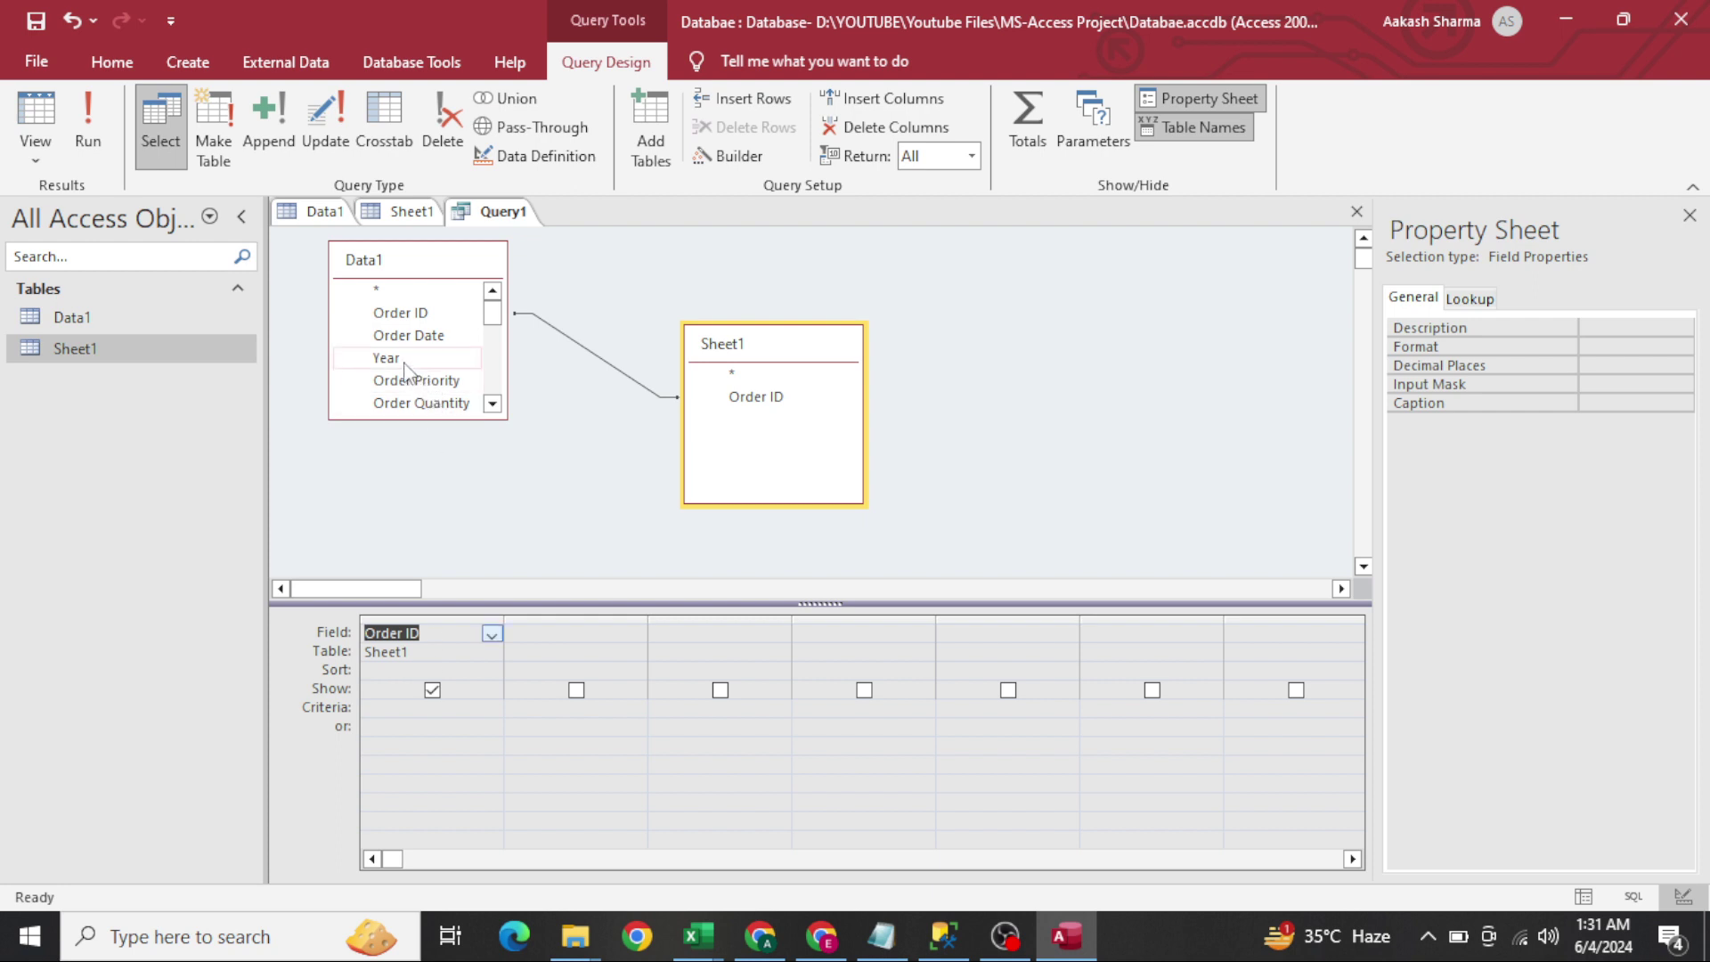
Add the Year, Order Priority, Sales, Discount and Ship Mode fields from Data1 to the query's output columns
left_click_drag(405, 361, 573, 680)
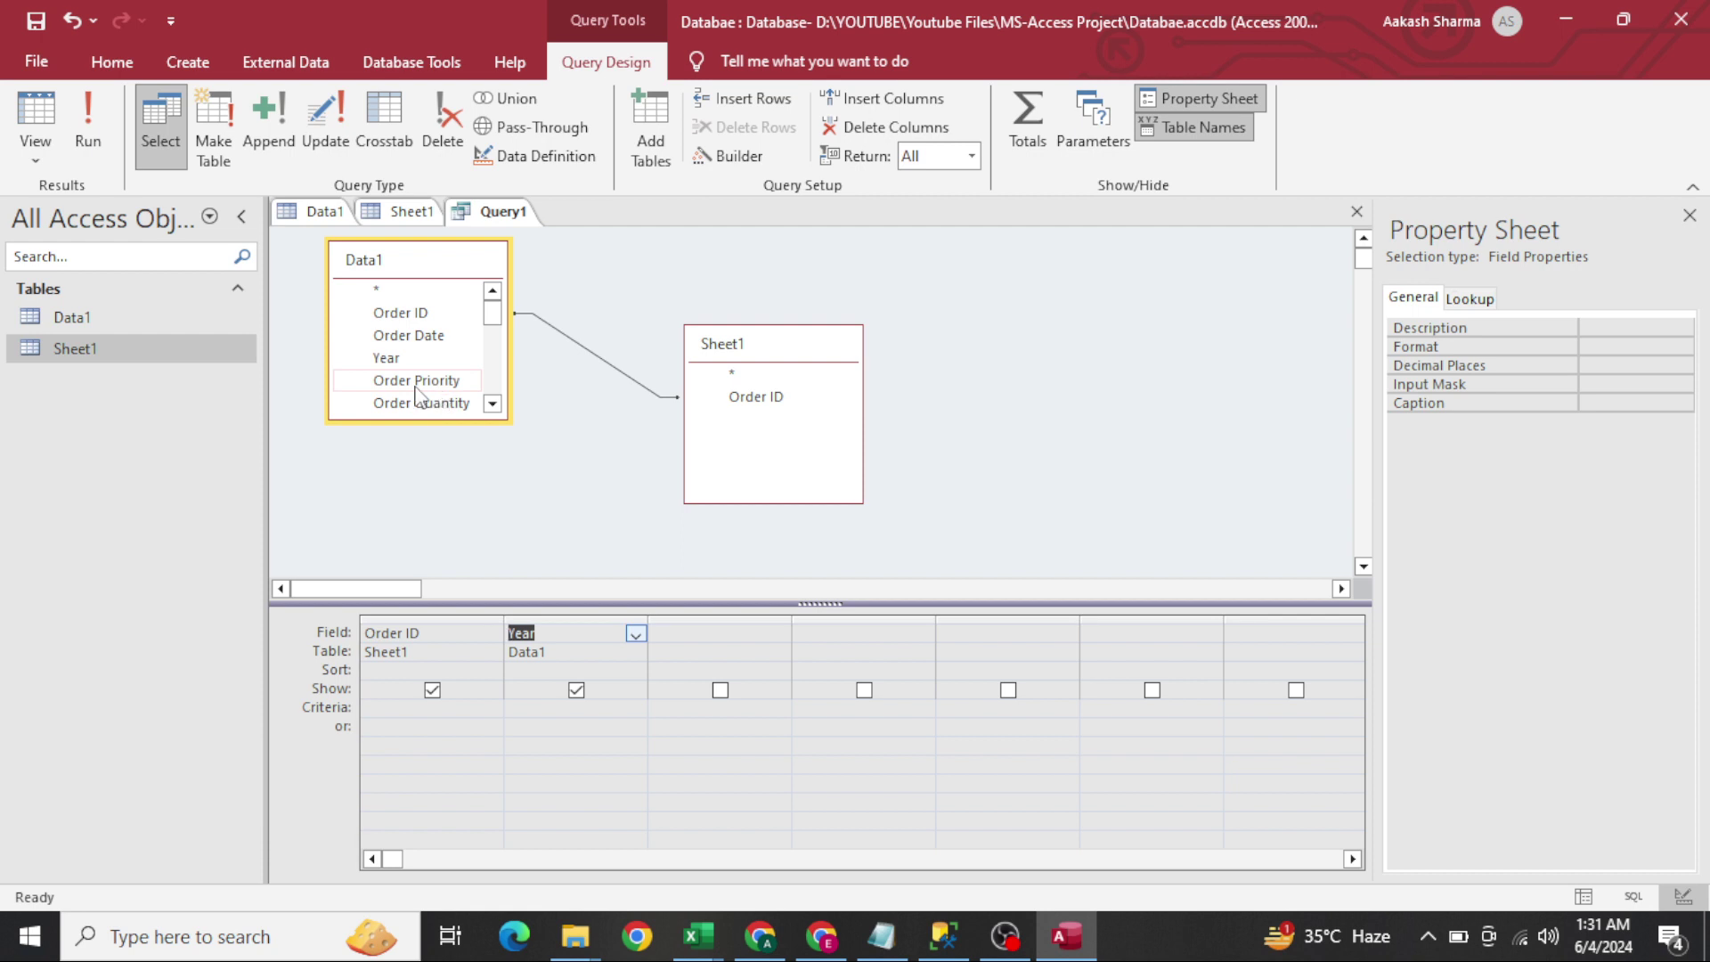
left_click_drag(426, 382, 694, 634)
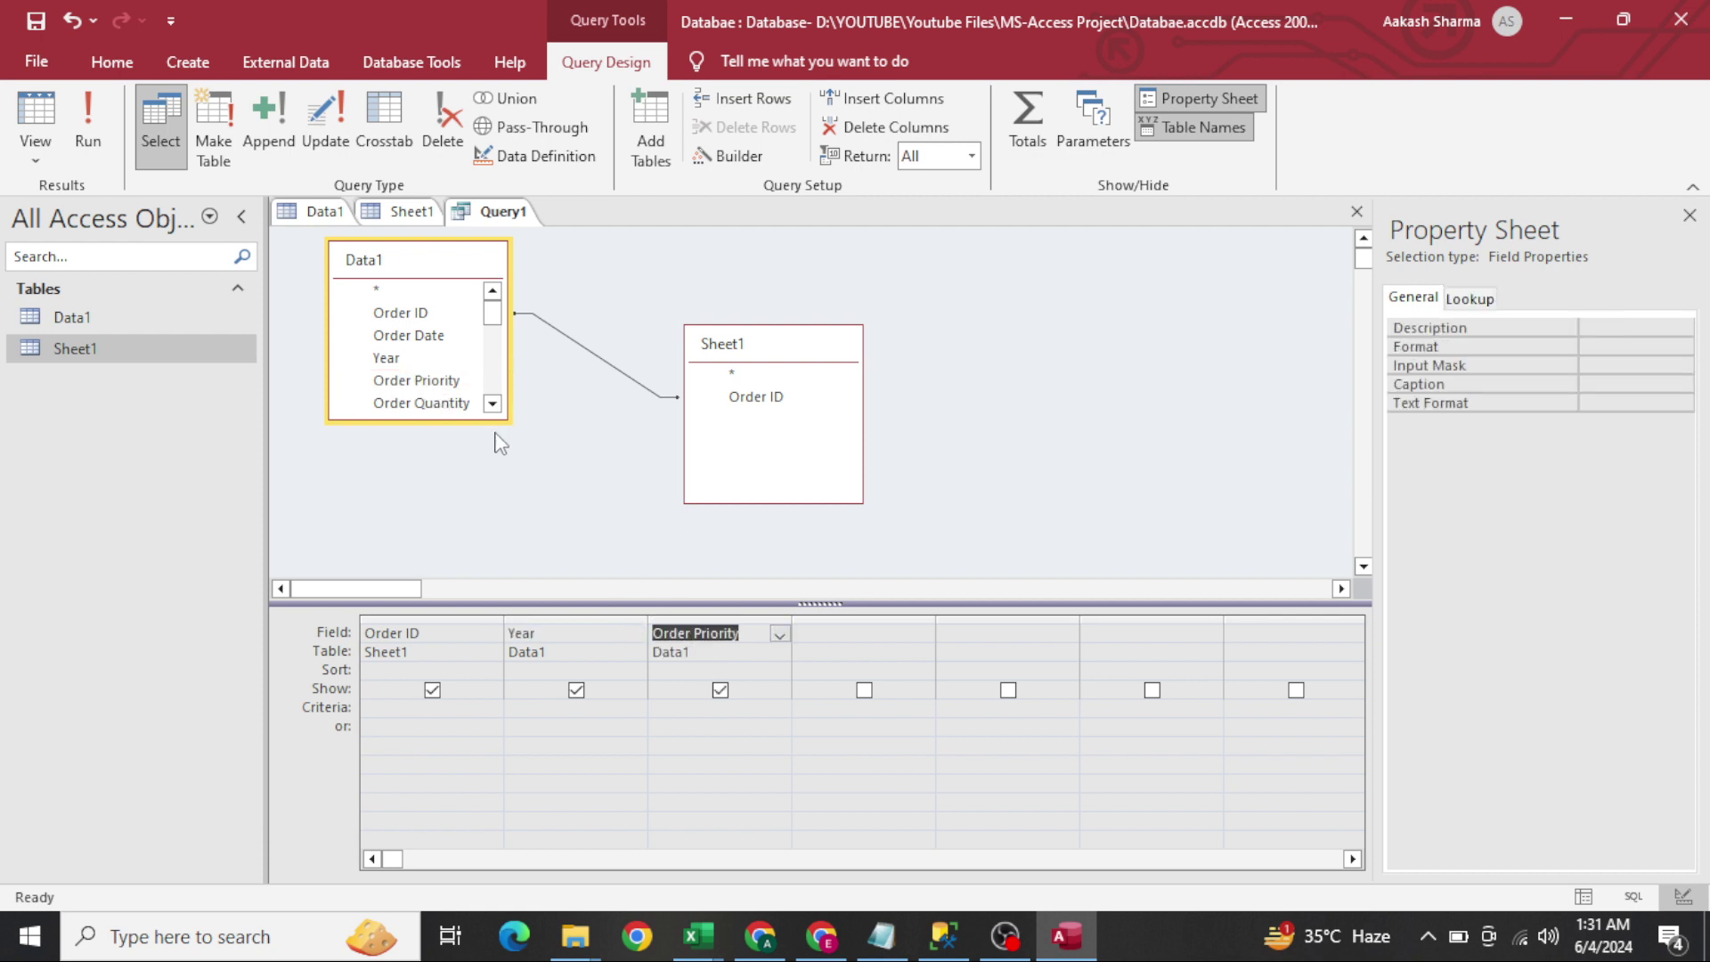
left_click(493, 405)
left_click(493, 406)
left_click(492, 406)
left_click(493, 405)
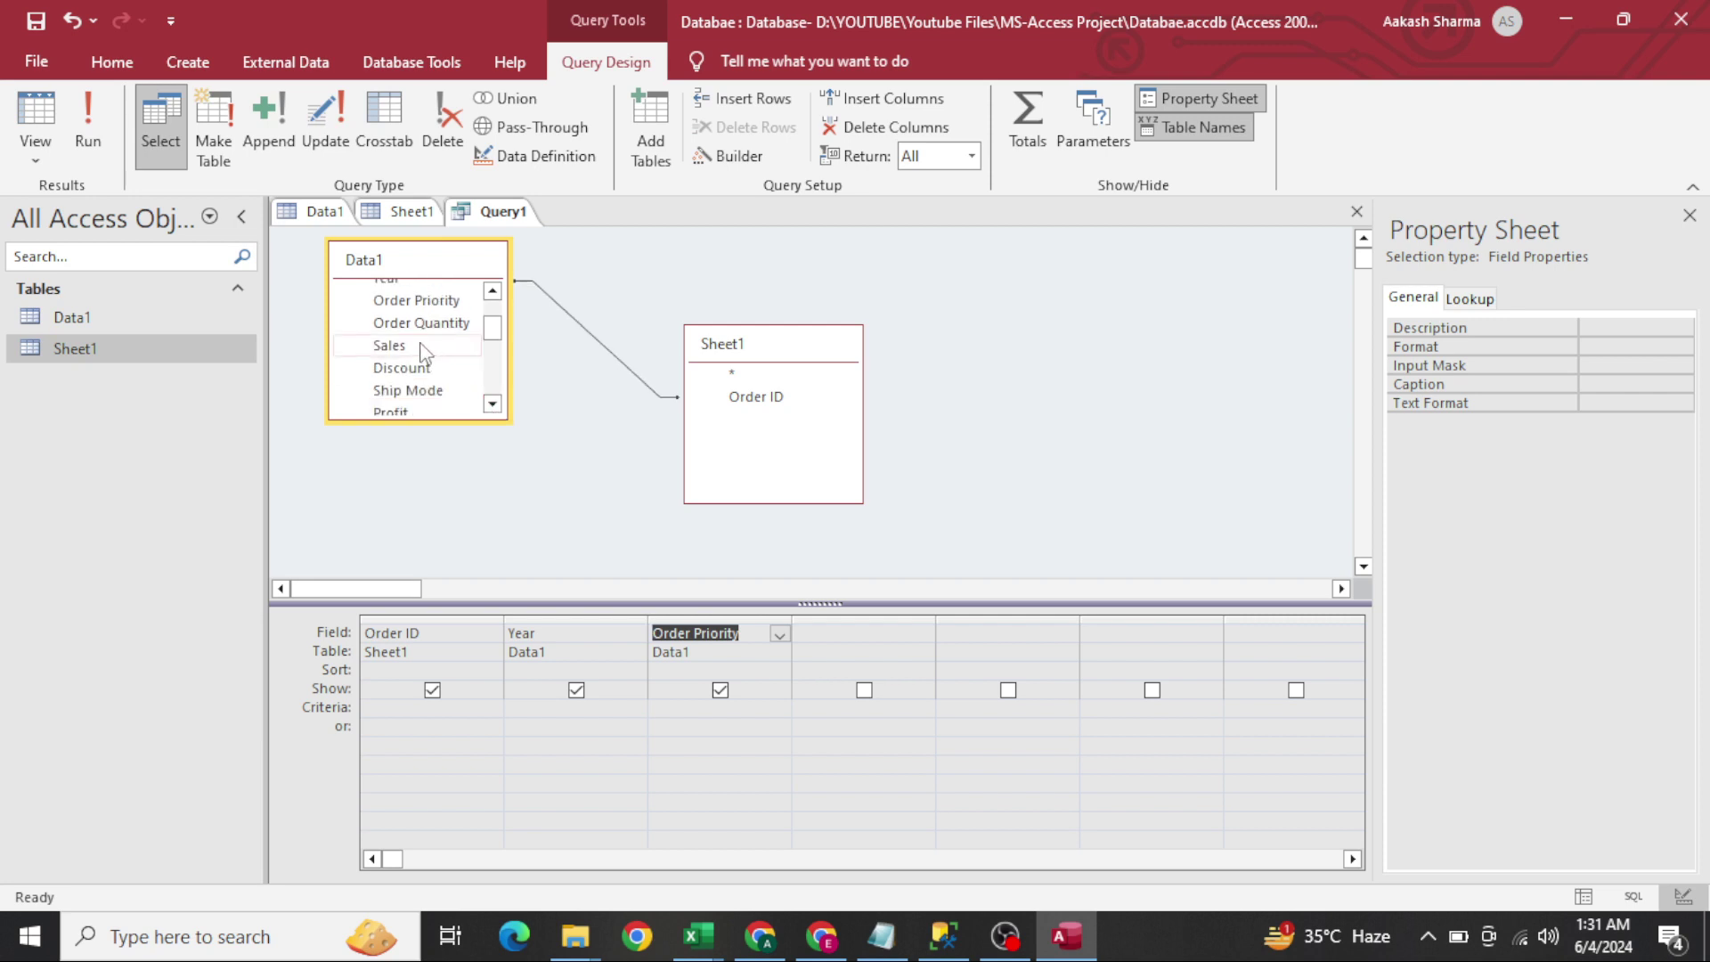
left_click_drag(392, 346, 845, 644)
left_click_drag(406, 368, 981, 633)
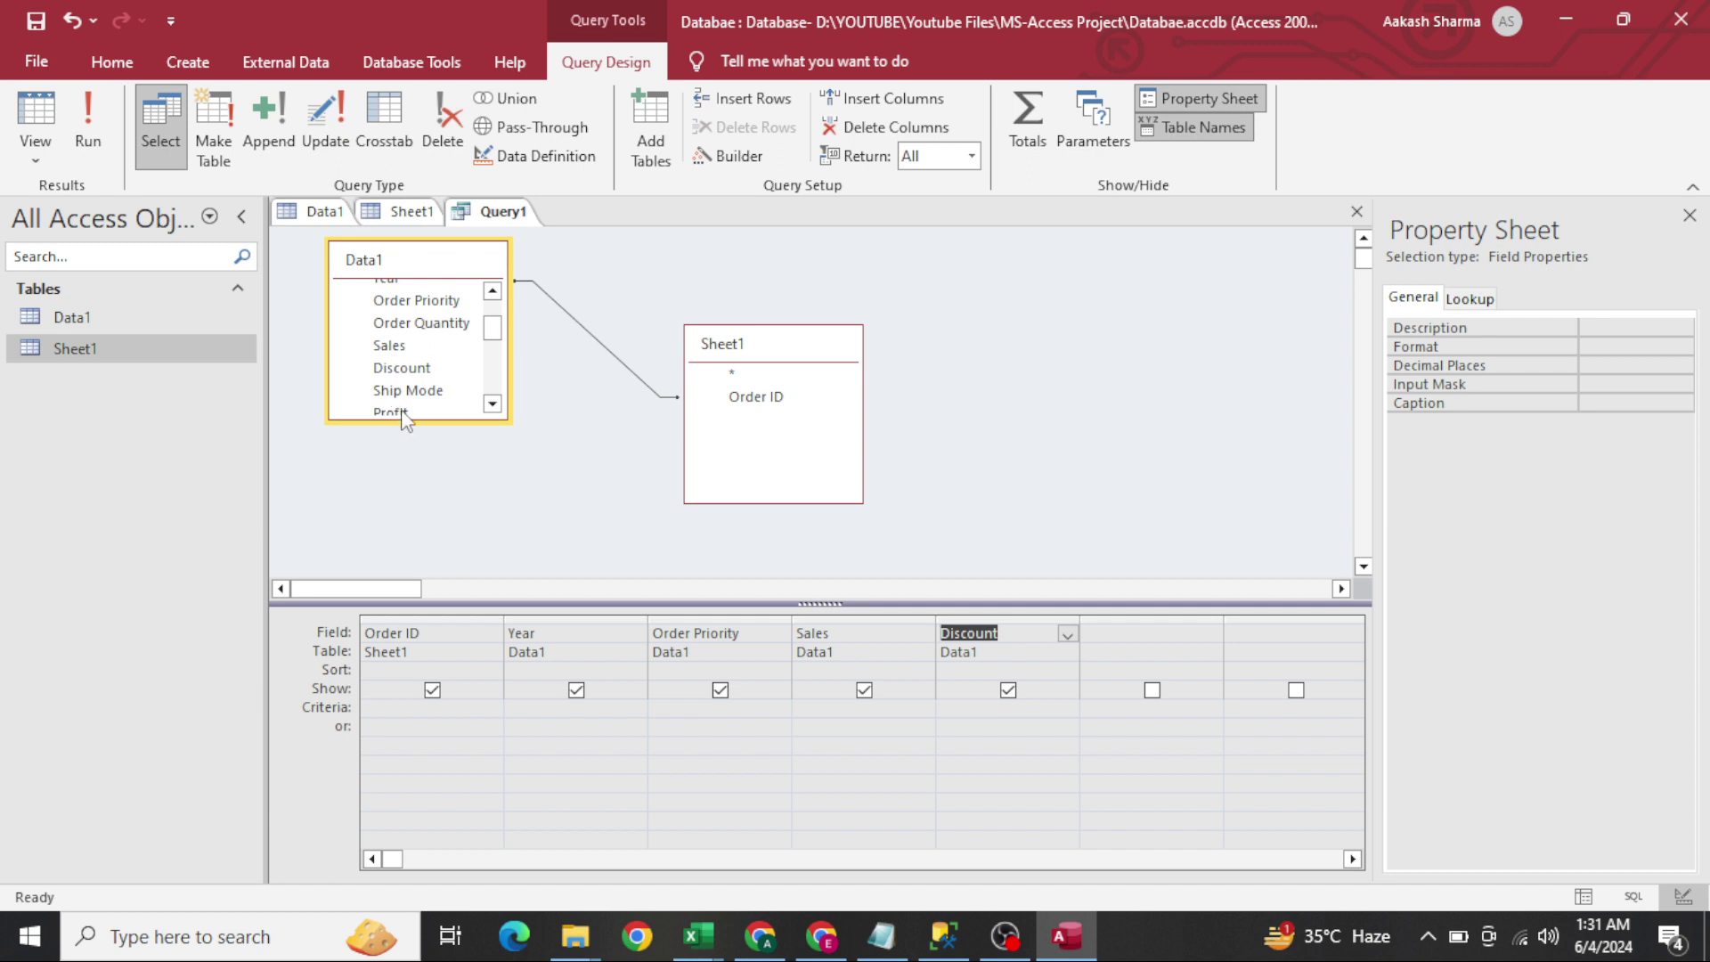
left_click_drag(408, 392, 1140, 667)
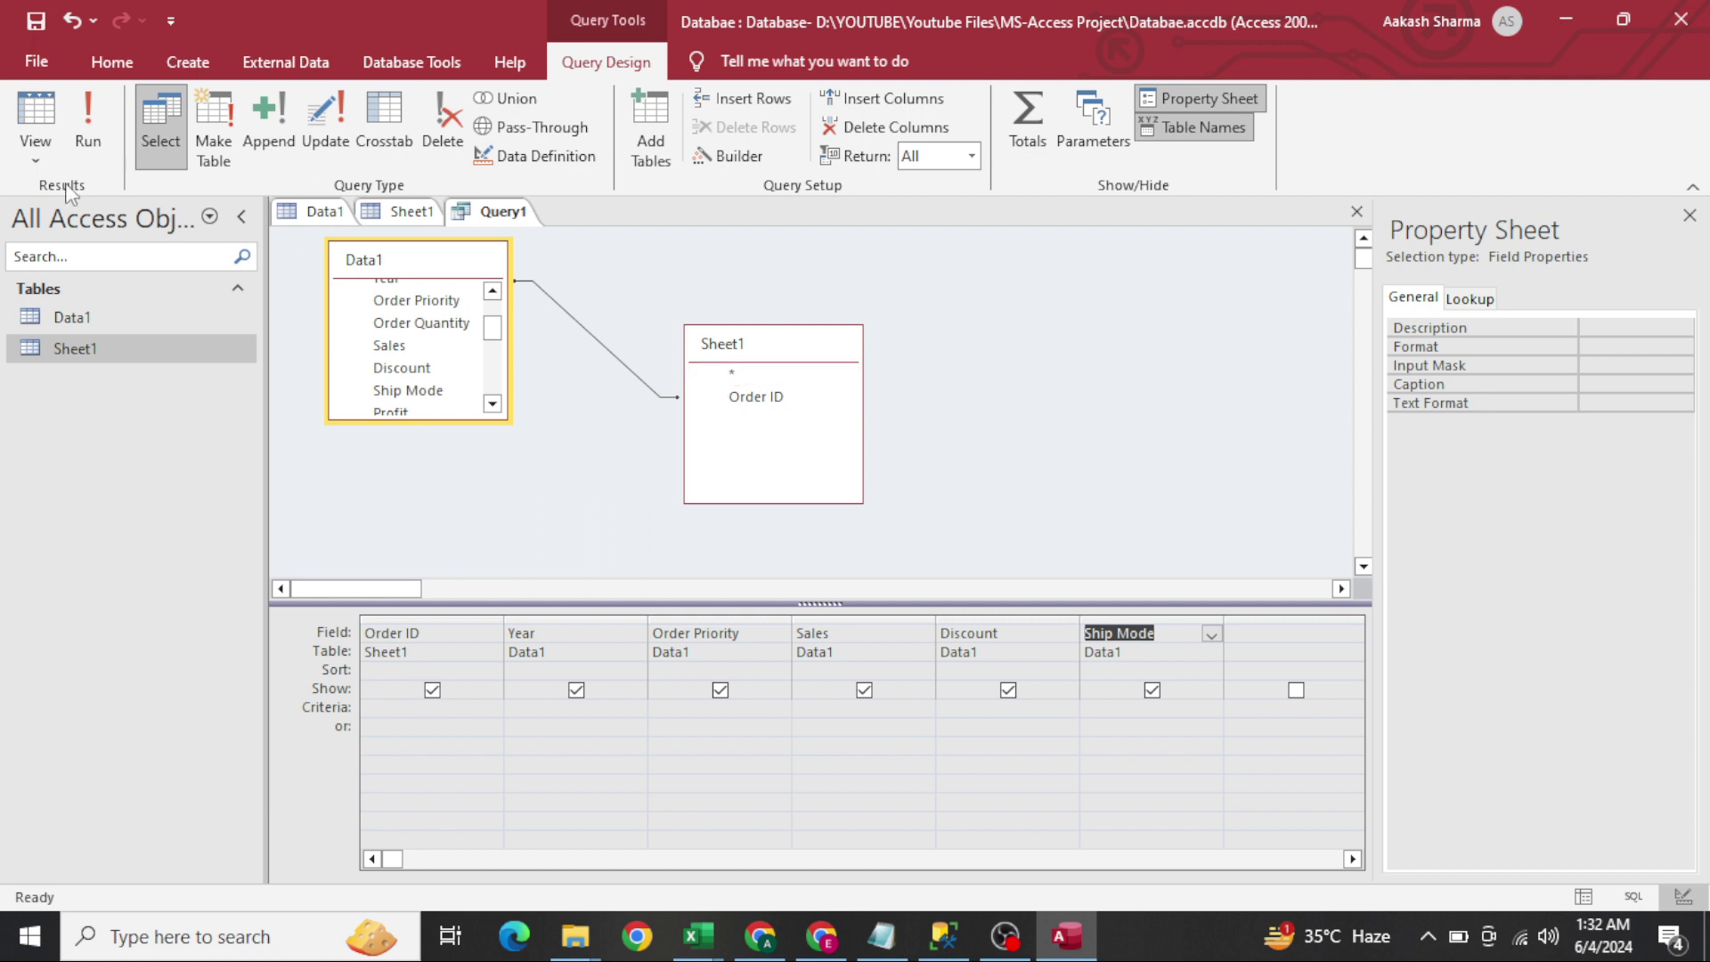
Run the query, select the Order ID column in its results, and save the query as Query1
left_click(109, 129)
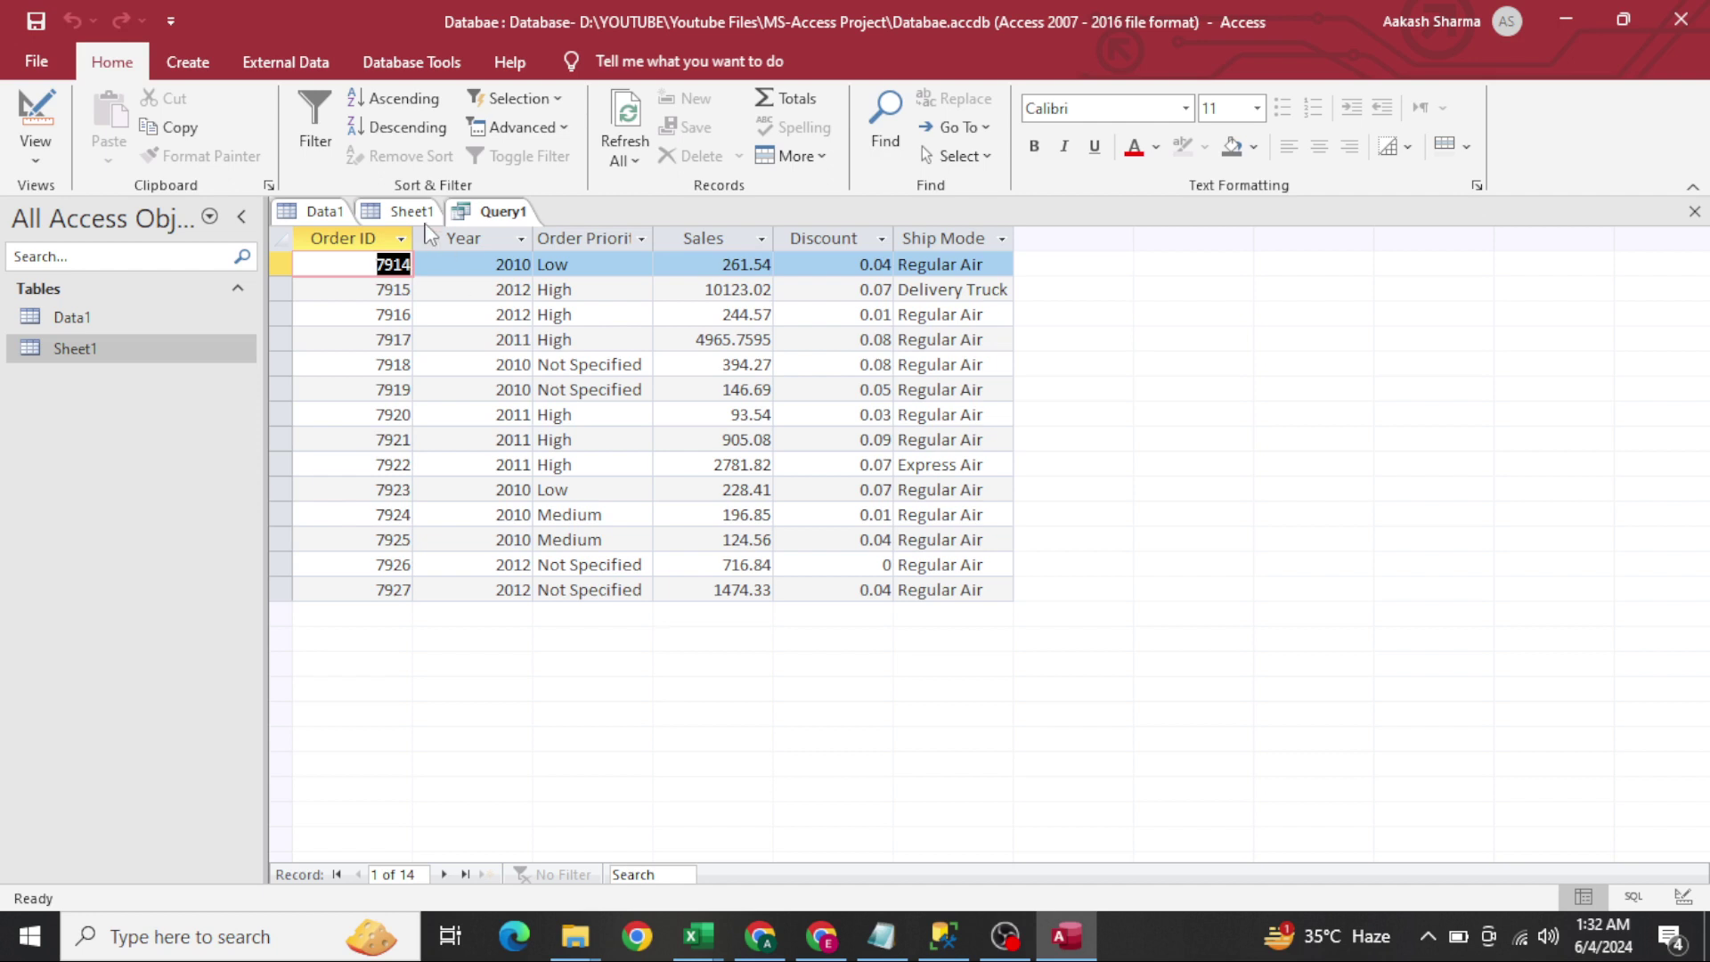
left_click(344, 235)
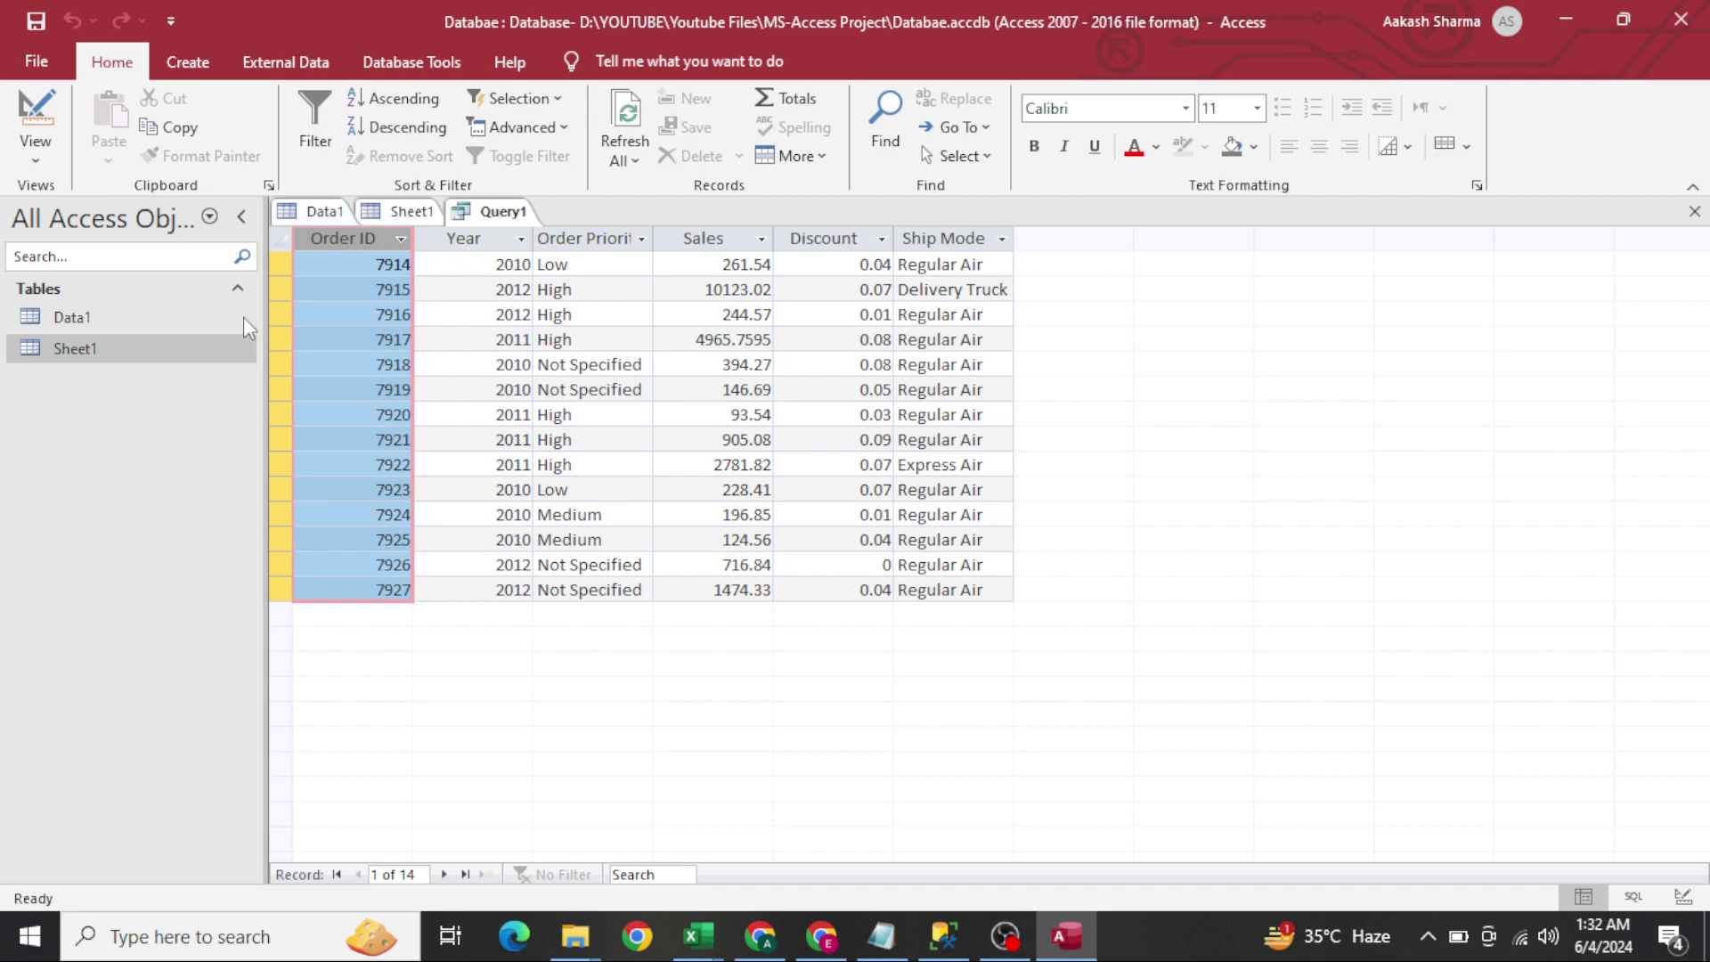
right_click(489, 212)
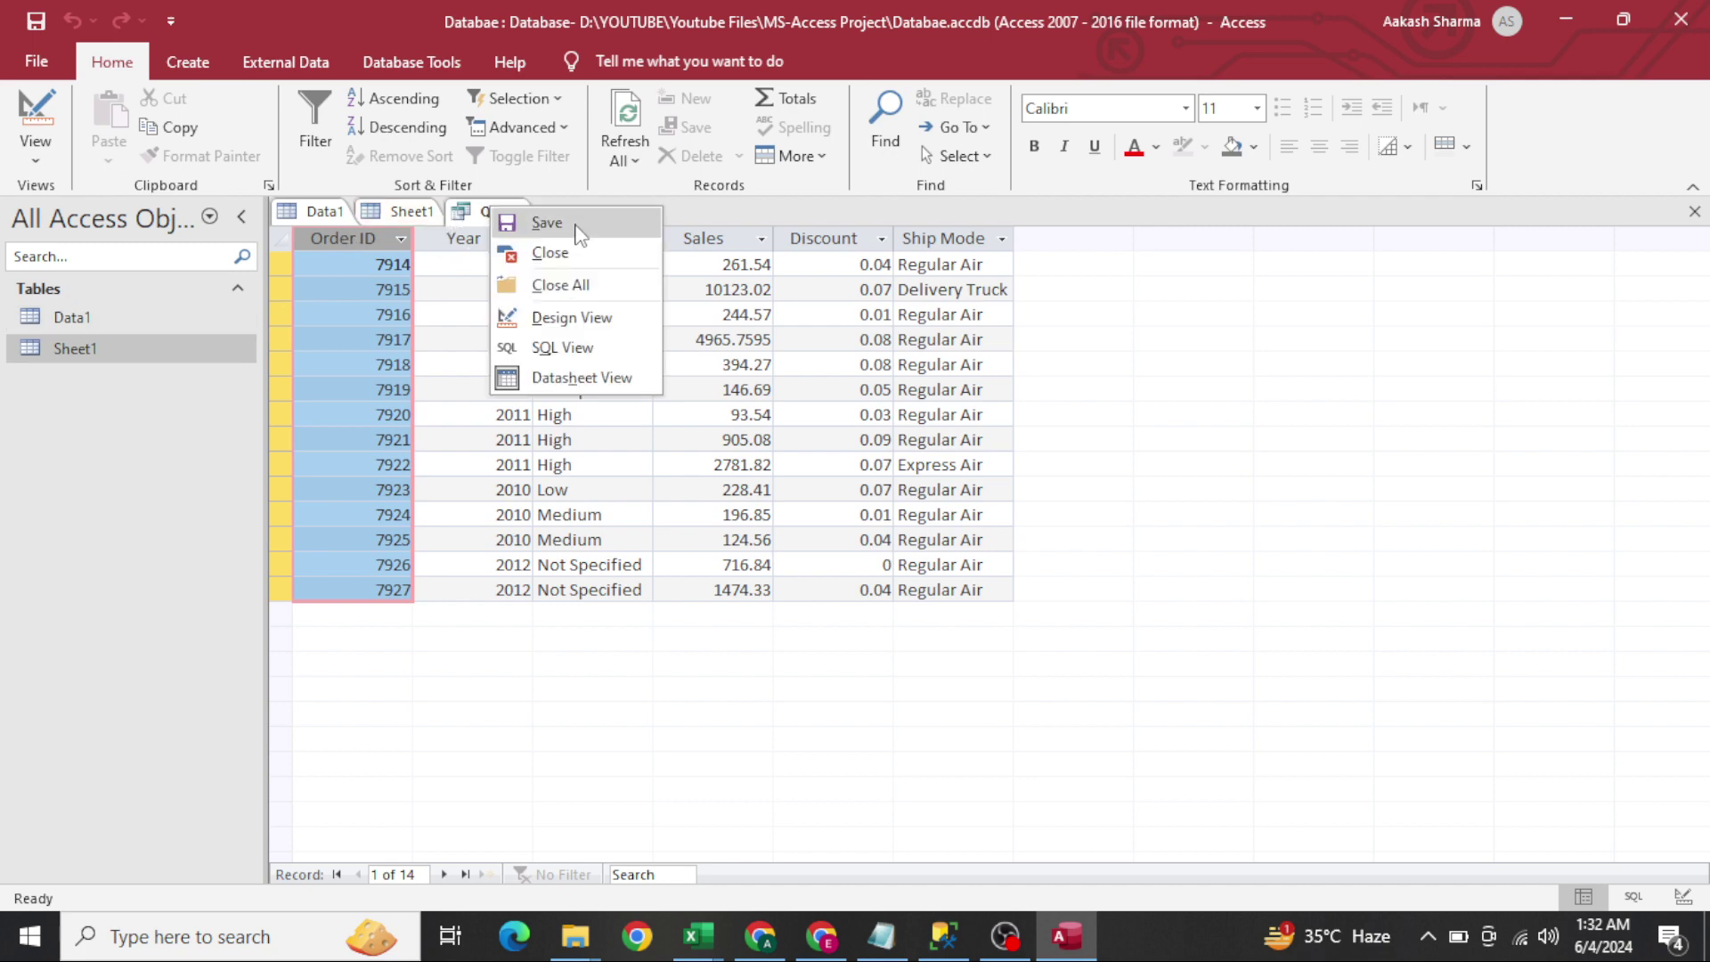
left_click(542, 223)
left_click(860, 373)
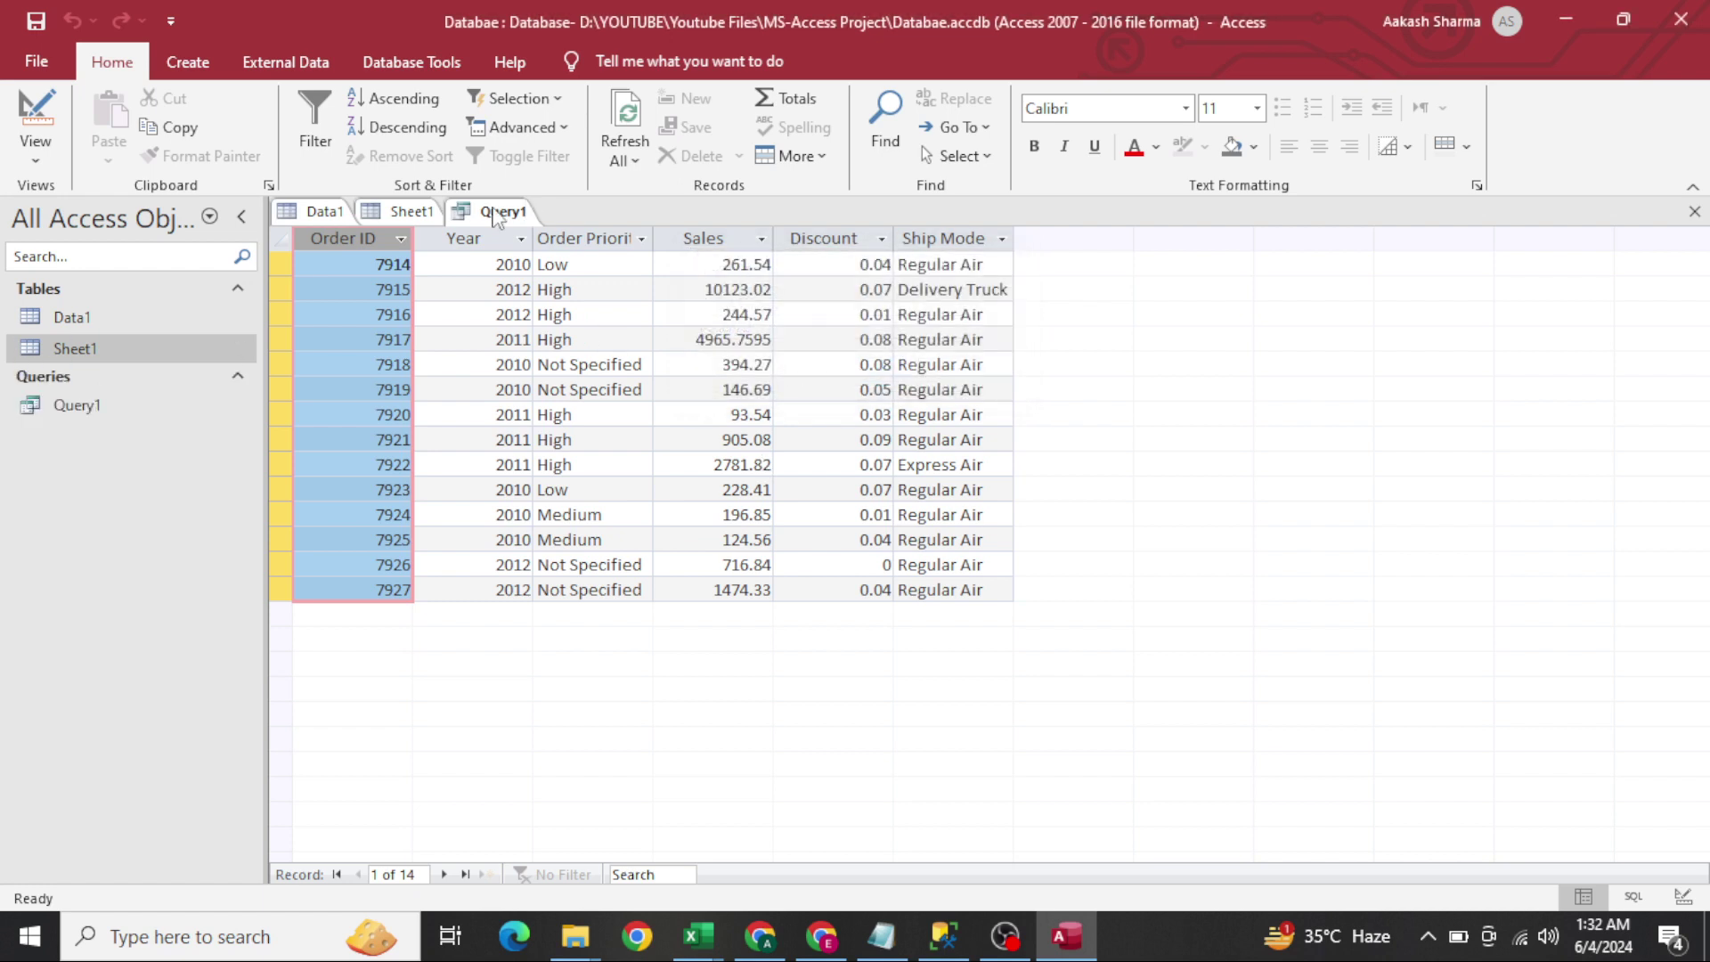
Export Query1 to the Desktop as the Excel workbook Query1.xlsx, without saving the export steps
left_click(189, 63)
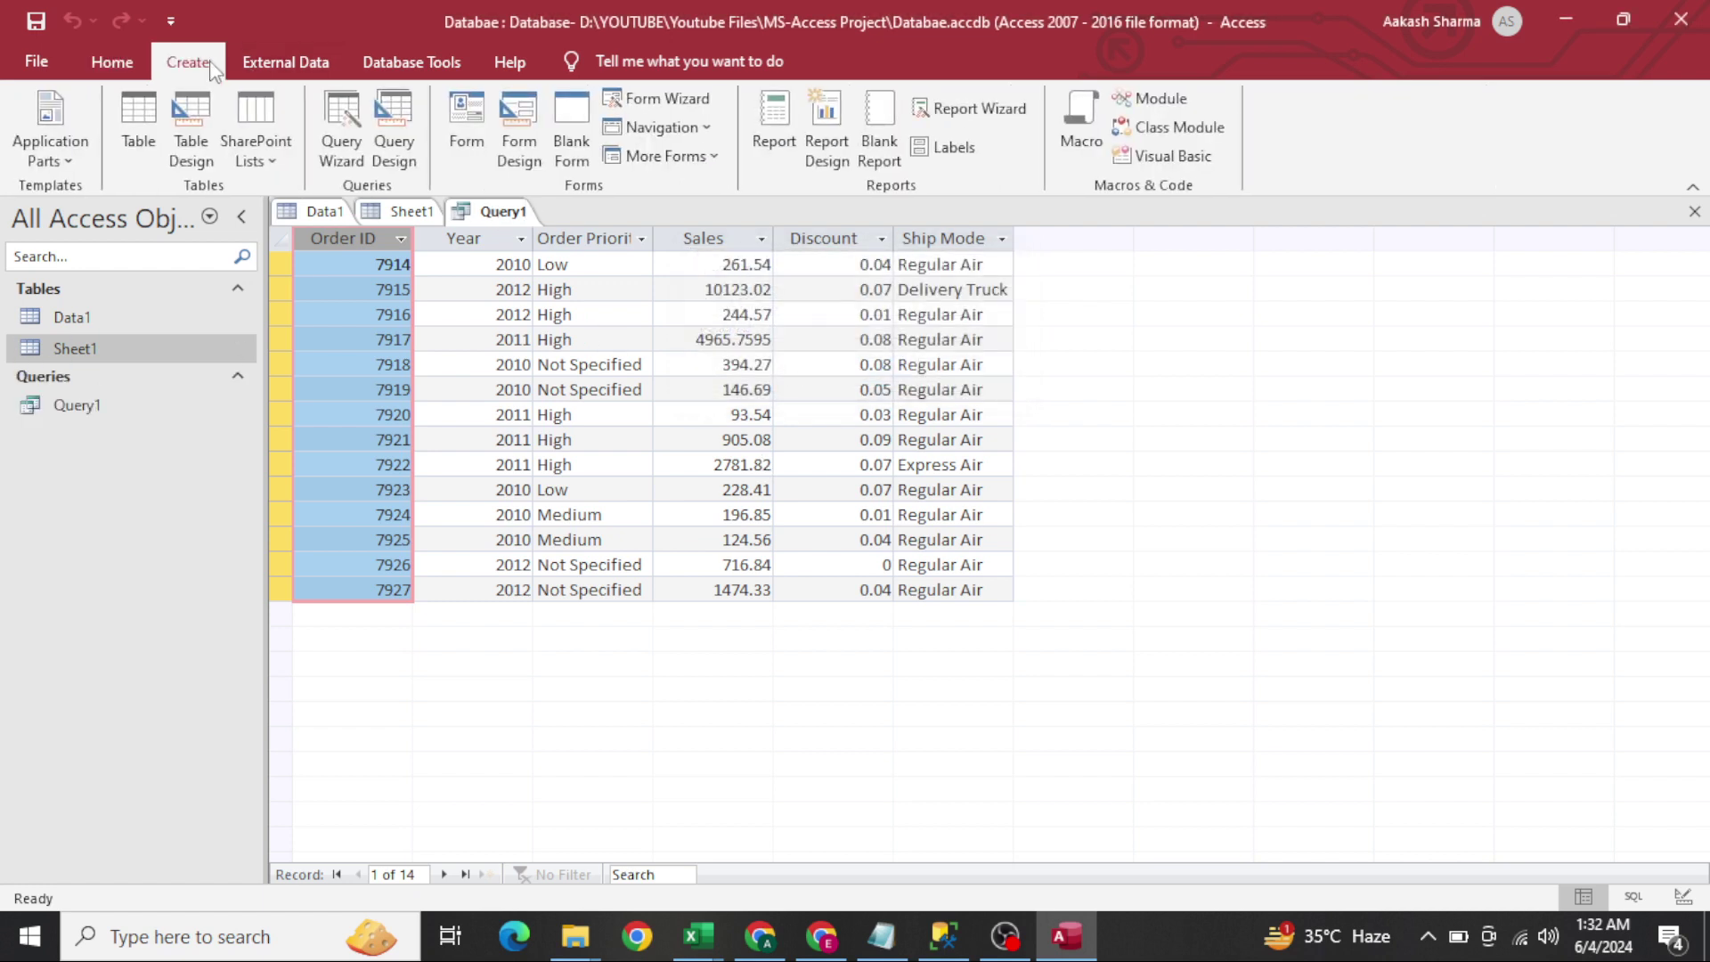
left_click(303, 62)
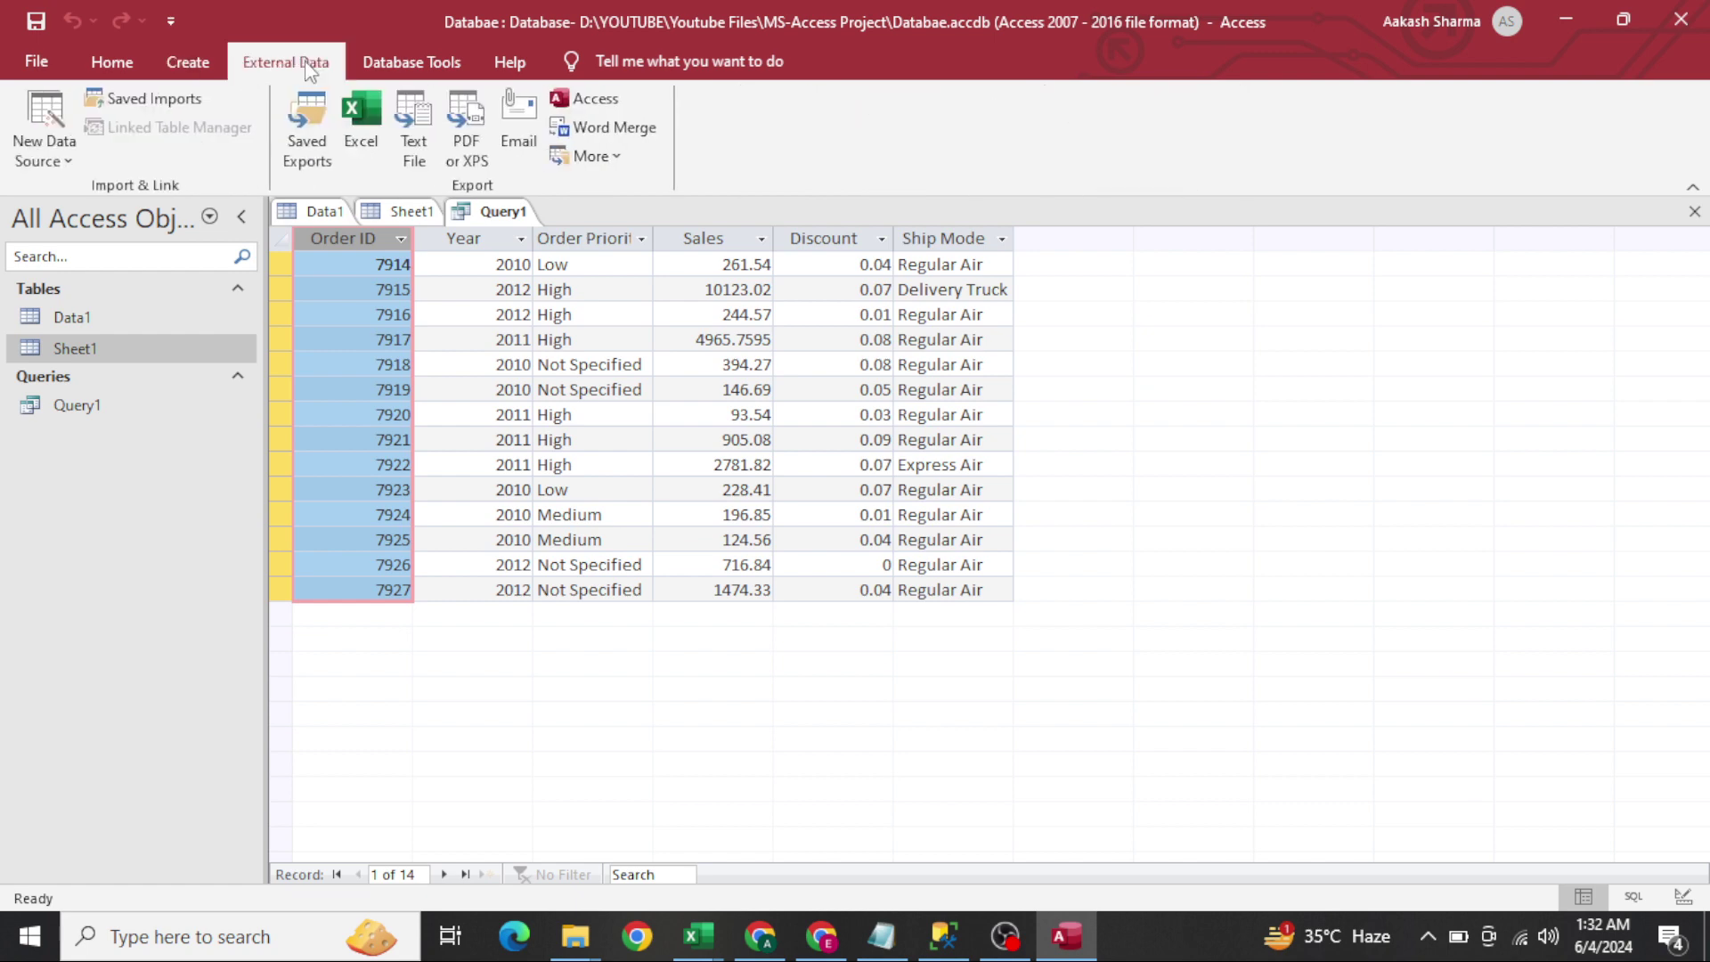
left_click(358, 115)
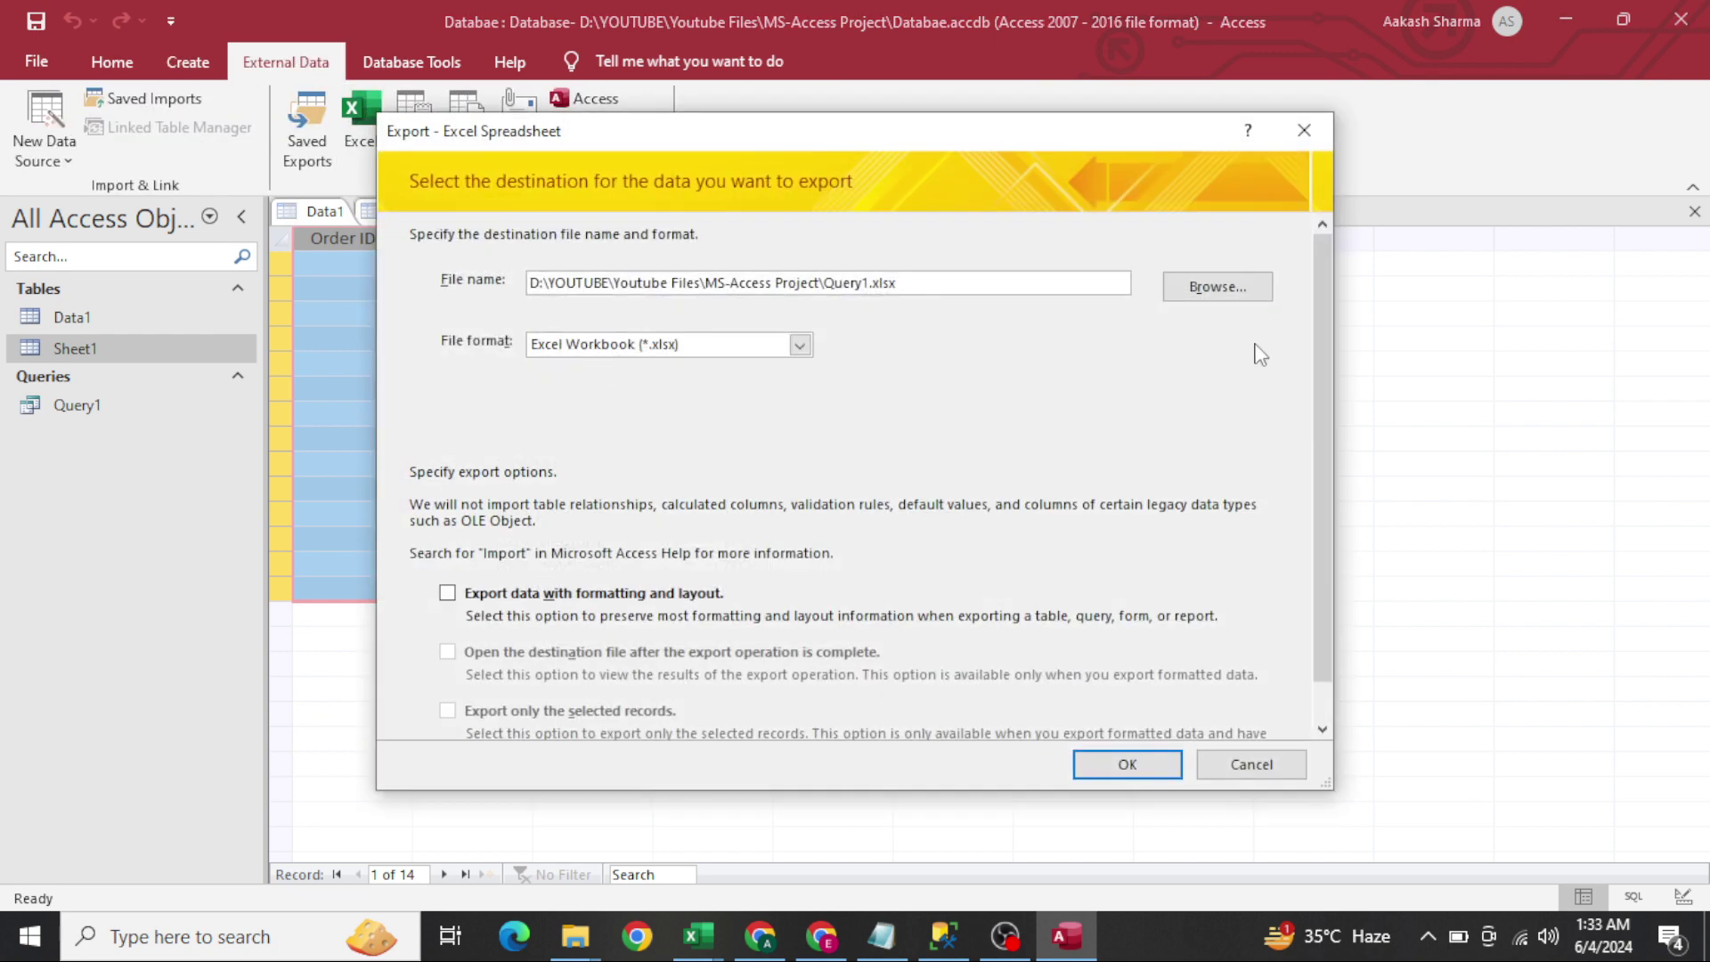
left_click(1209, 294)
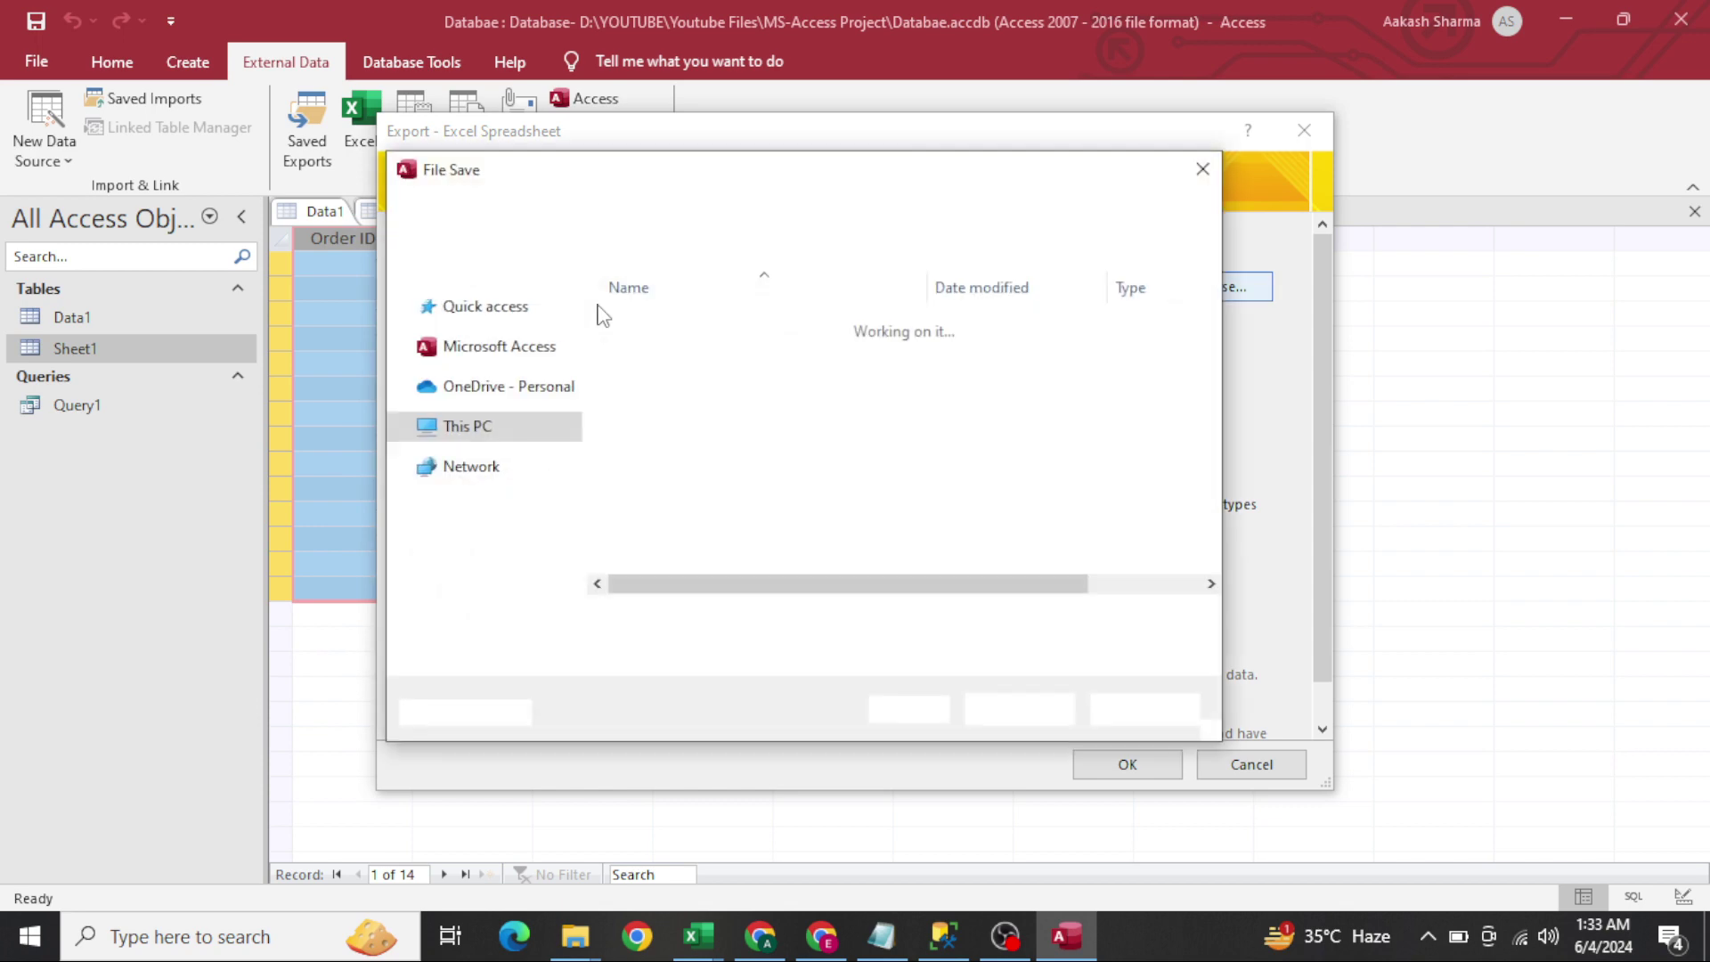
left_click(493, 358)
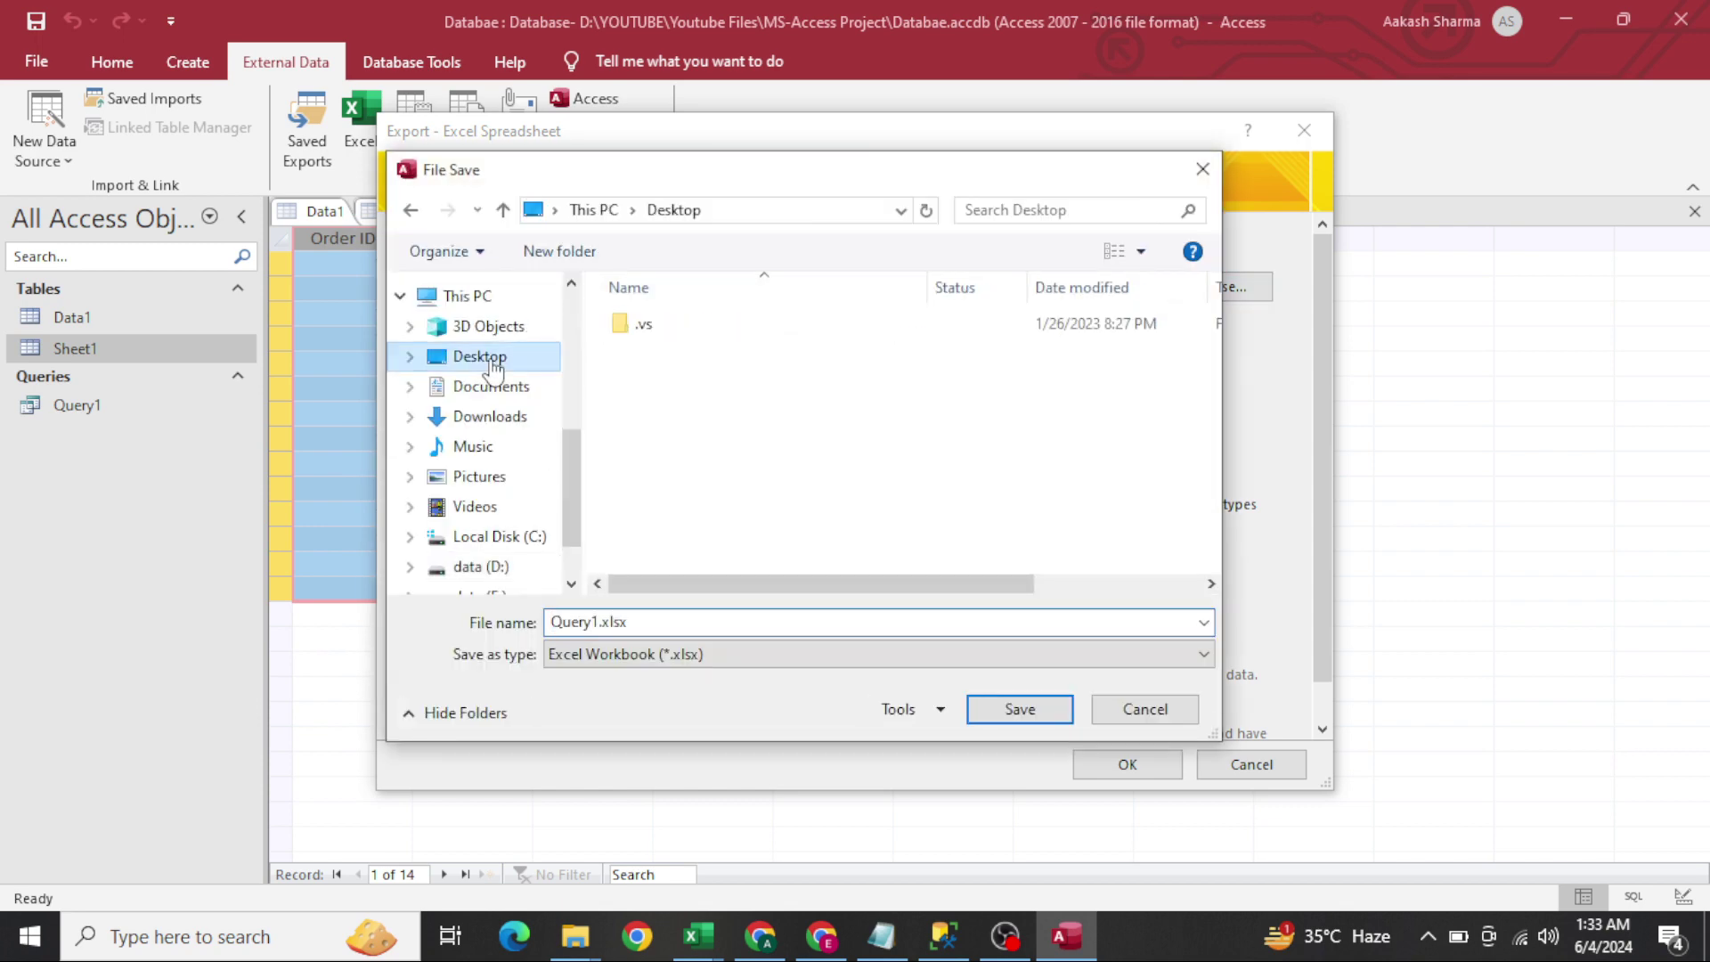
left_click(1020, 710)
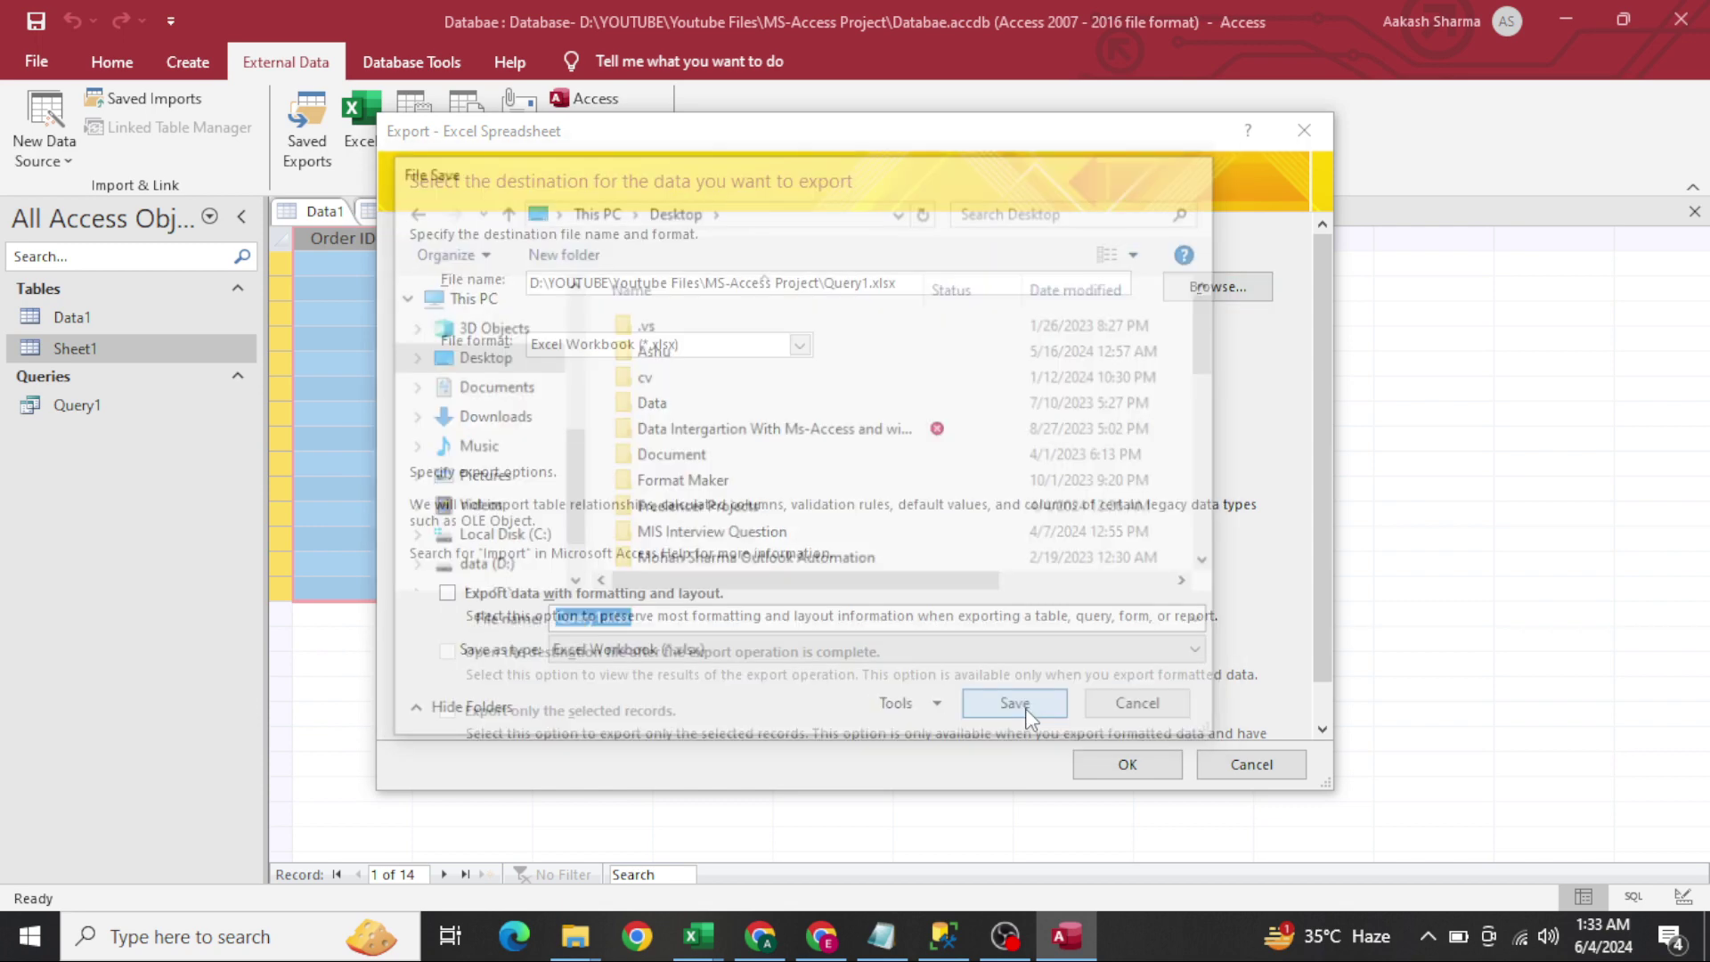
left_click(1116, 768)
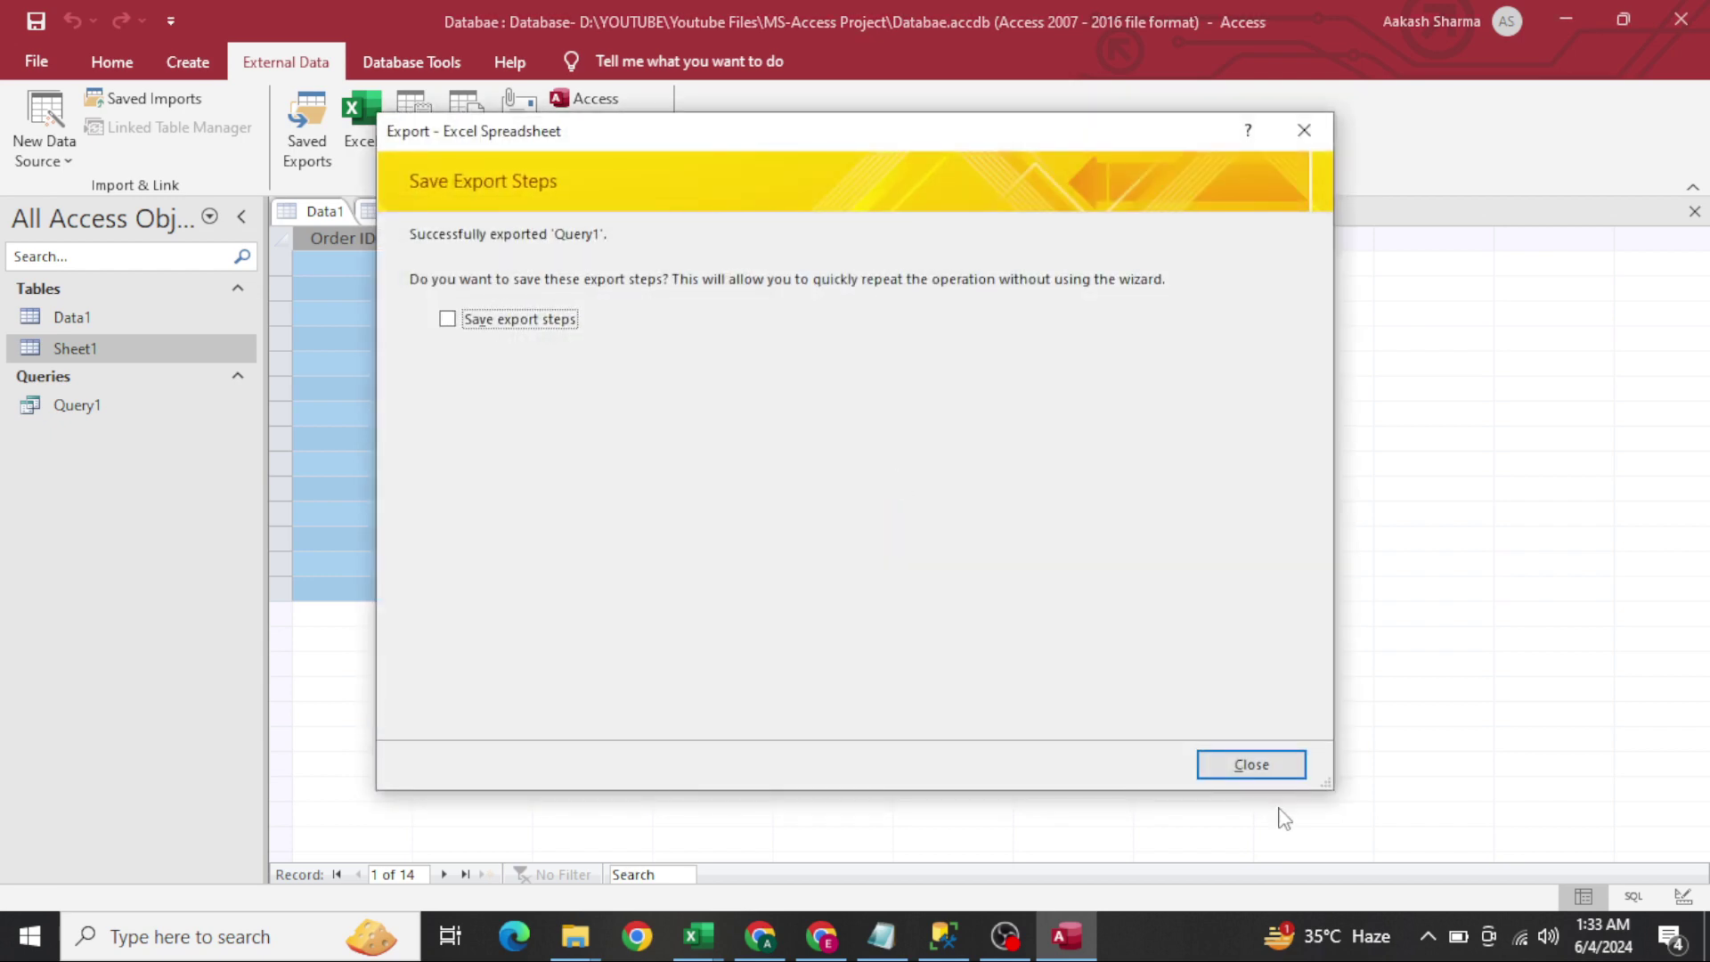
left_click(1251, 764)
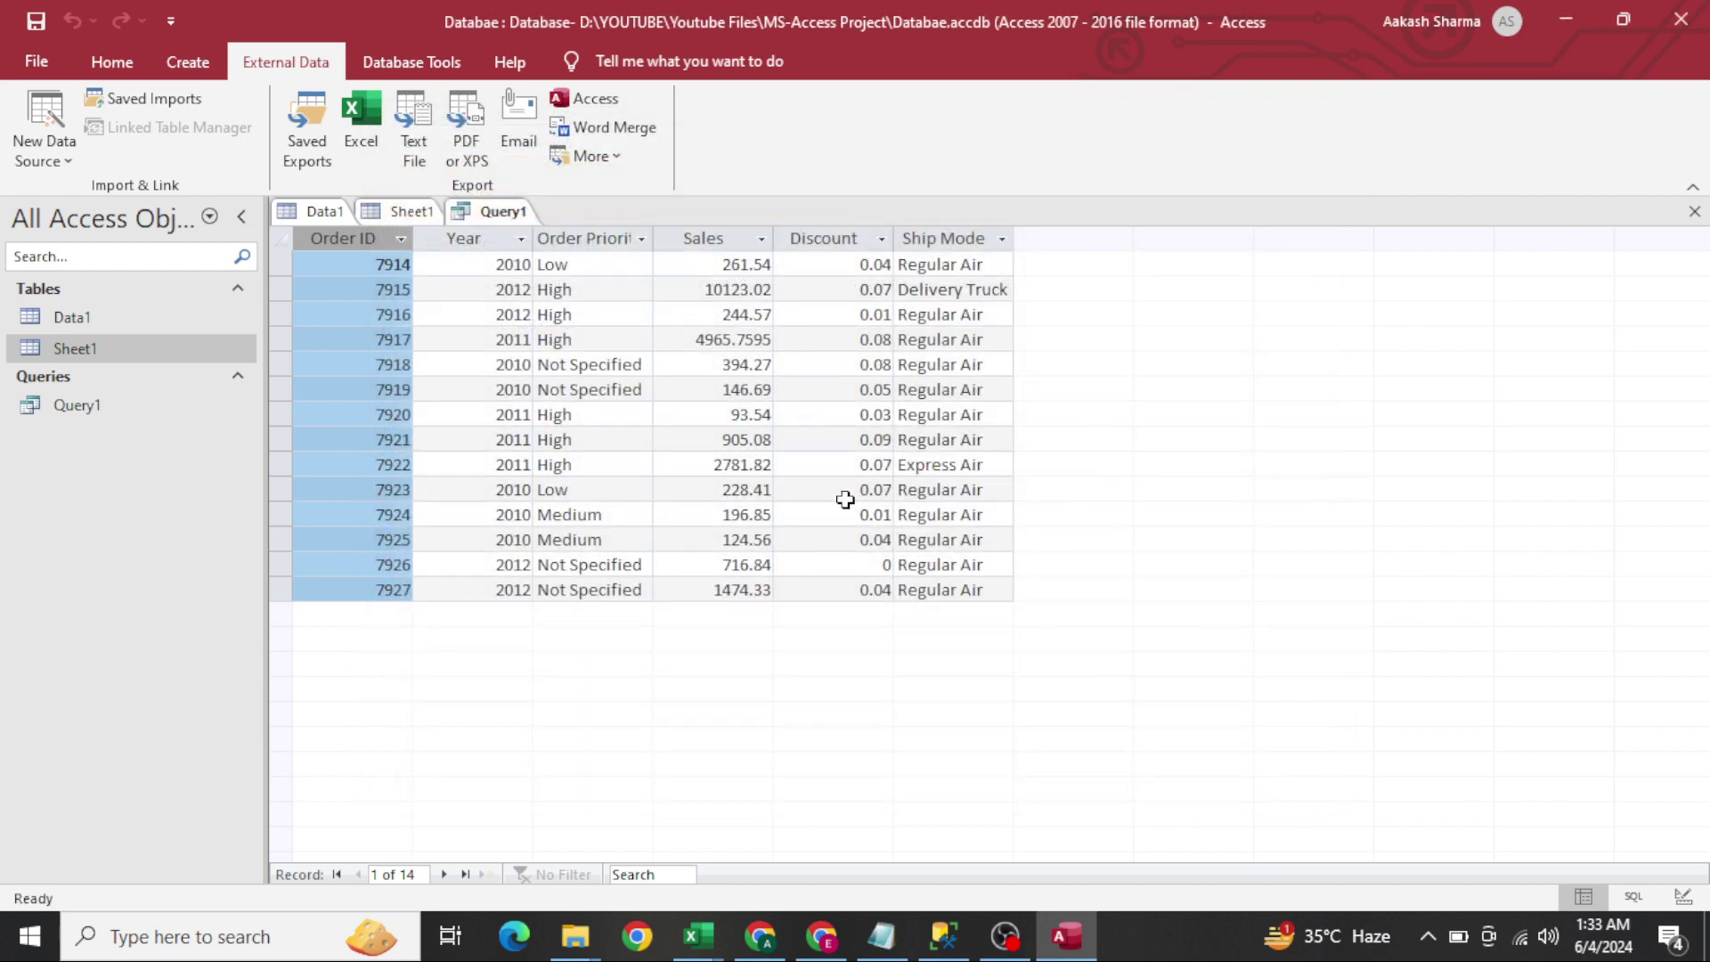
Show the Windows desktop, move the Query1.xlsx file to an empty area, and open it in Excel
key("super+d")
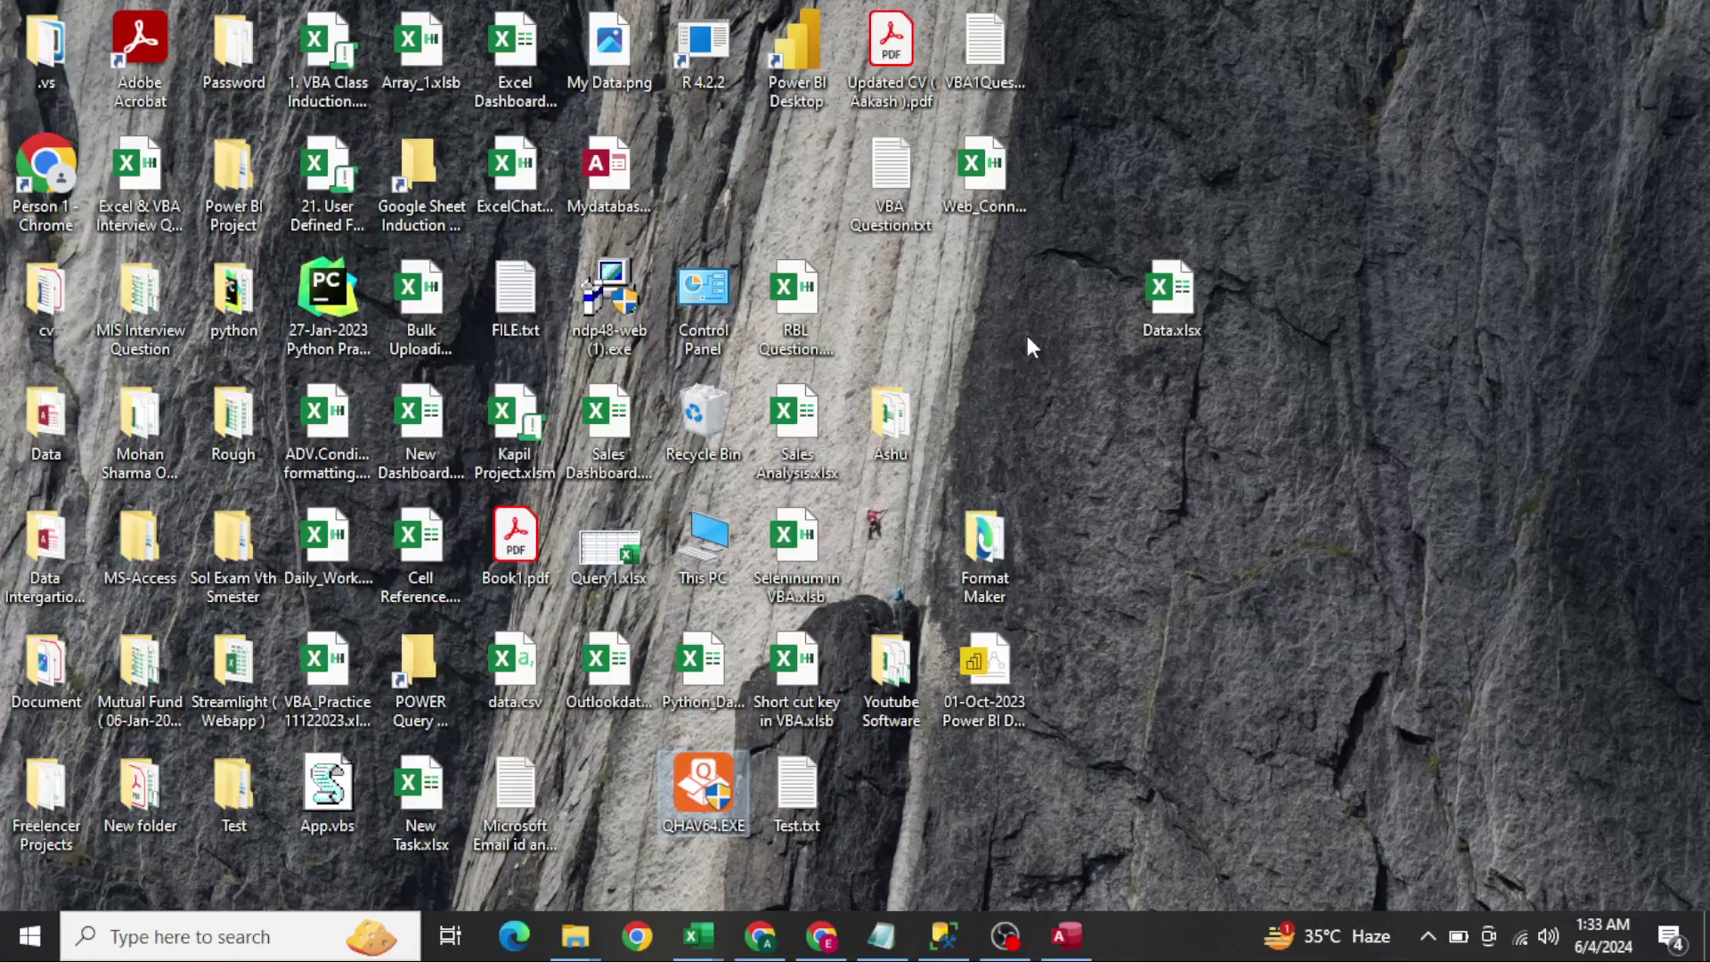
left_click_drag(634, 561, 1467, 430)
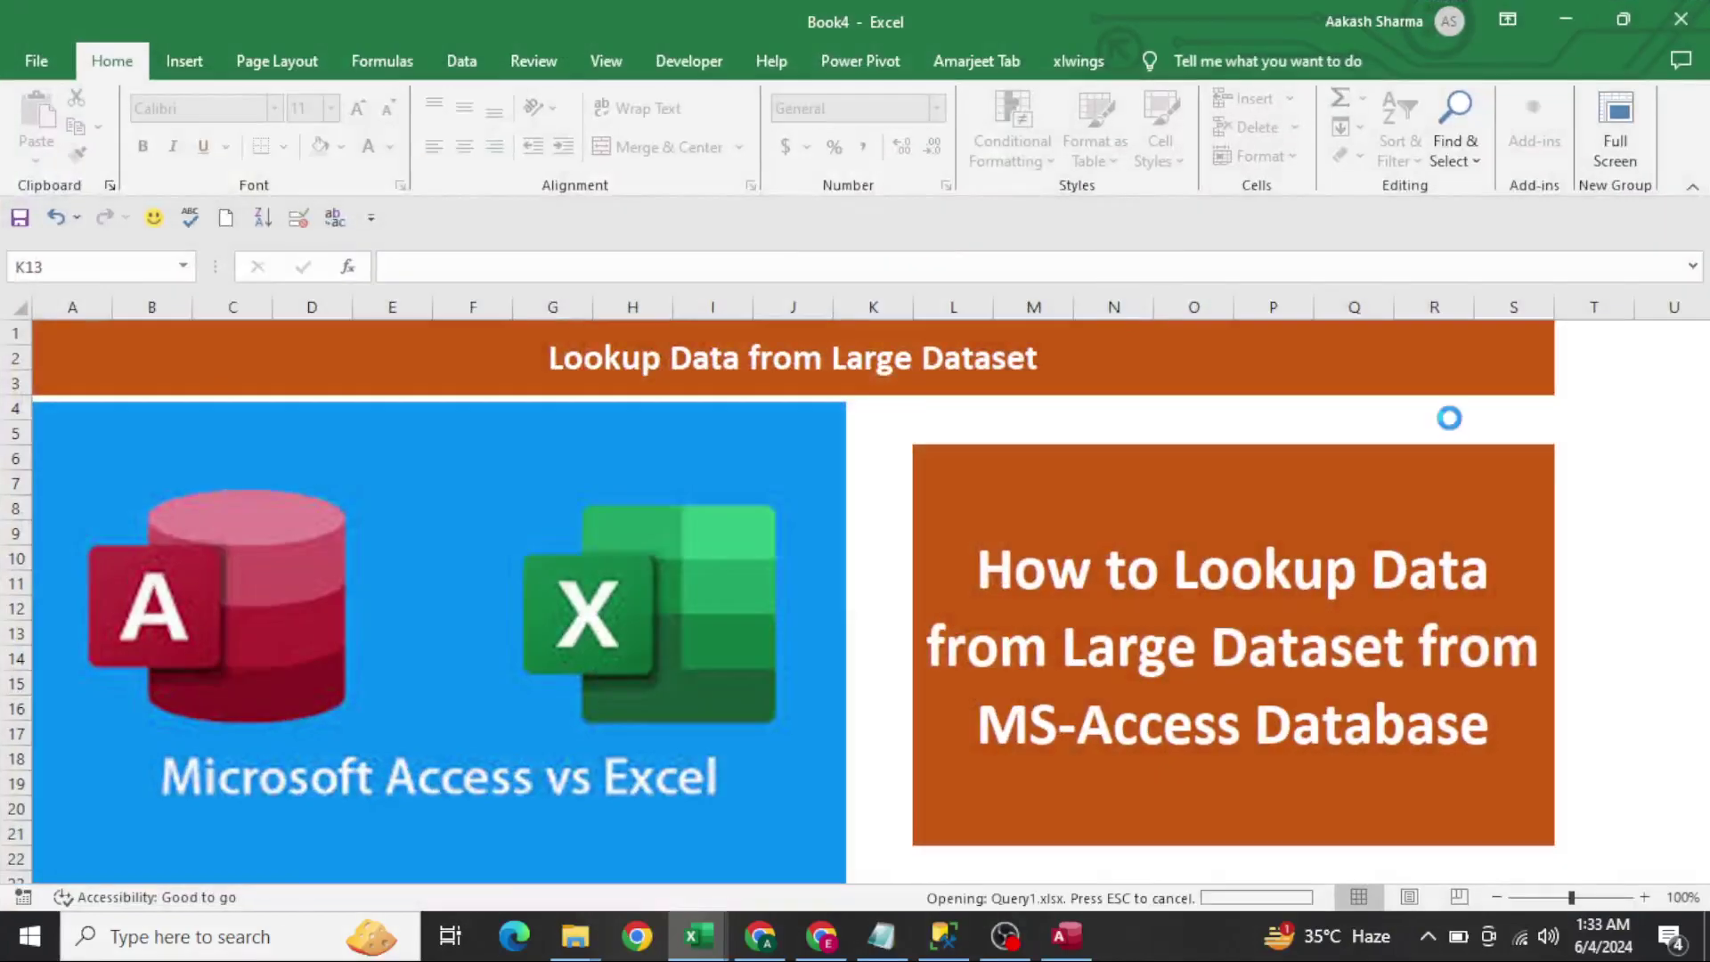
key("ctrl+Home")
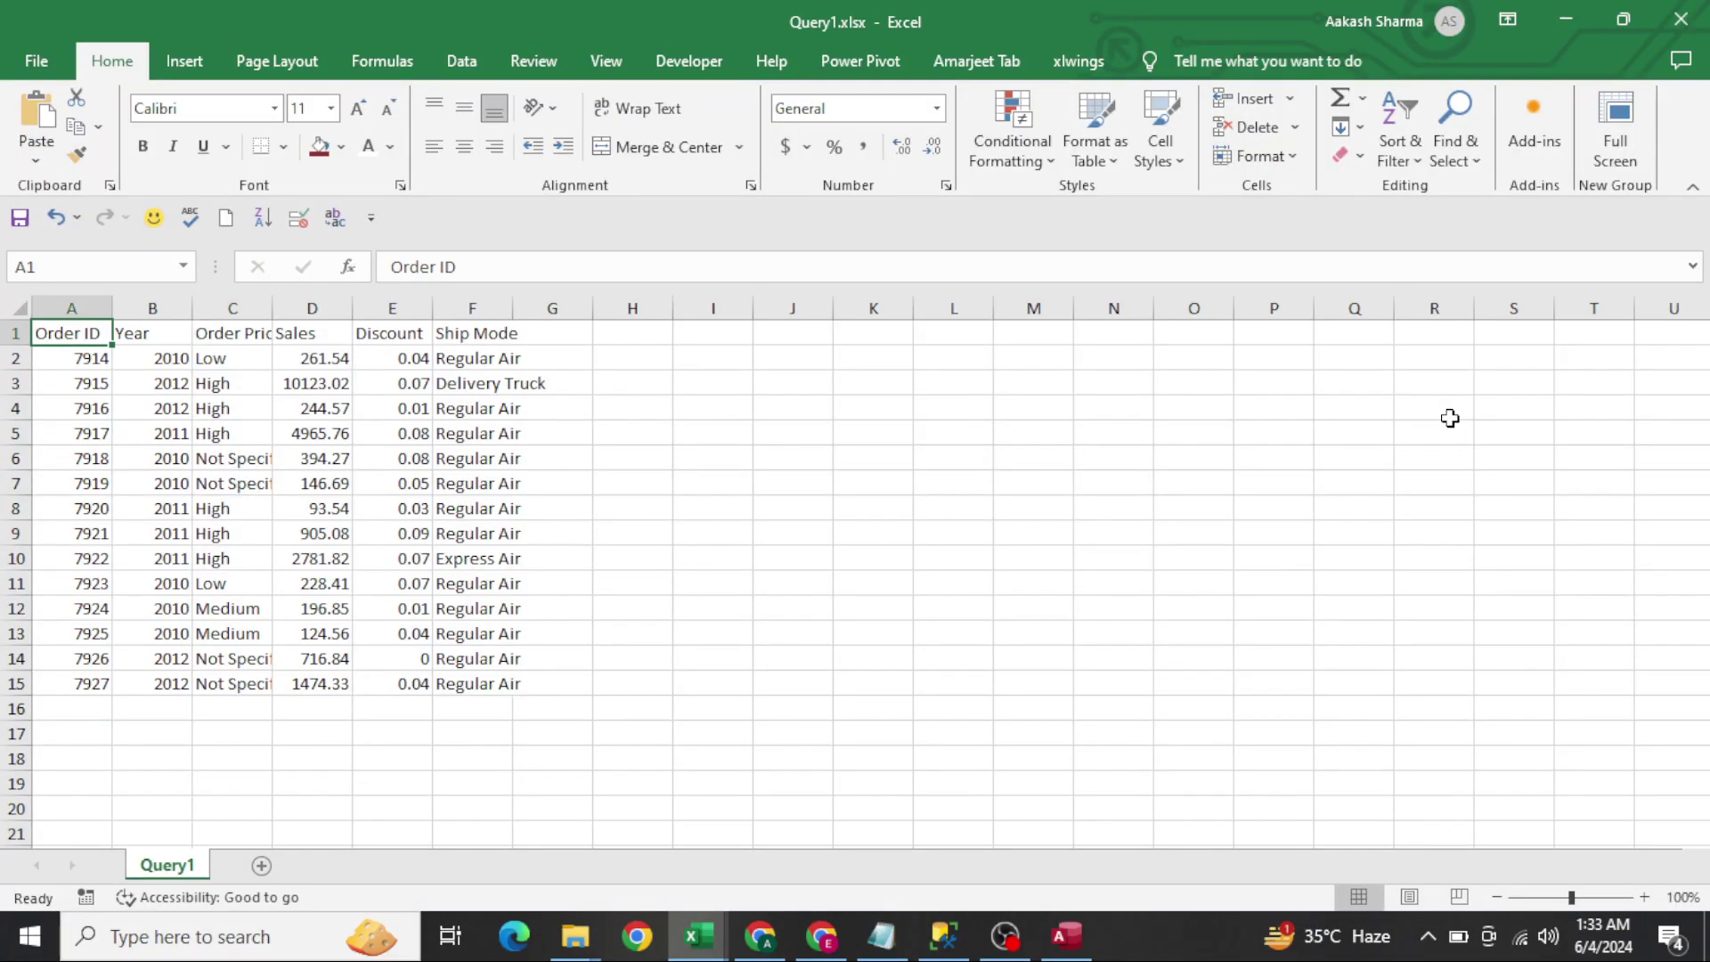
Check the exported order rows across the Order ID to Ship Mode columns, and close the Query1.xlsx workbook
key("ctrl+shift+Down")
key("Down")
key("Right")
key("ctrl+shift+Down")
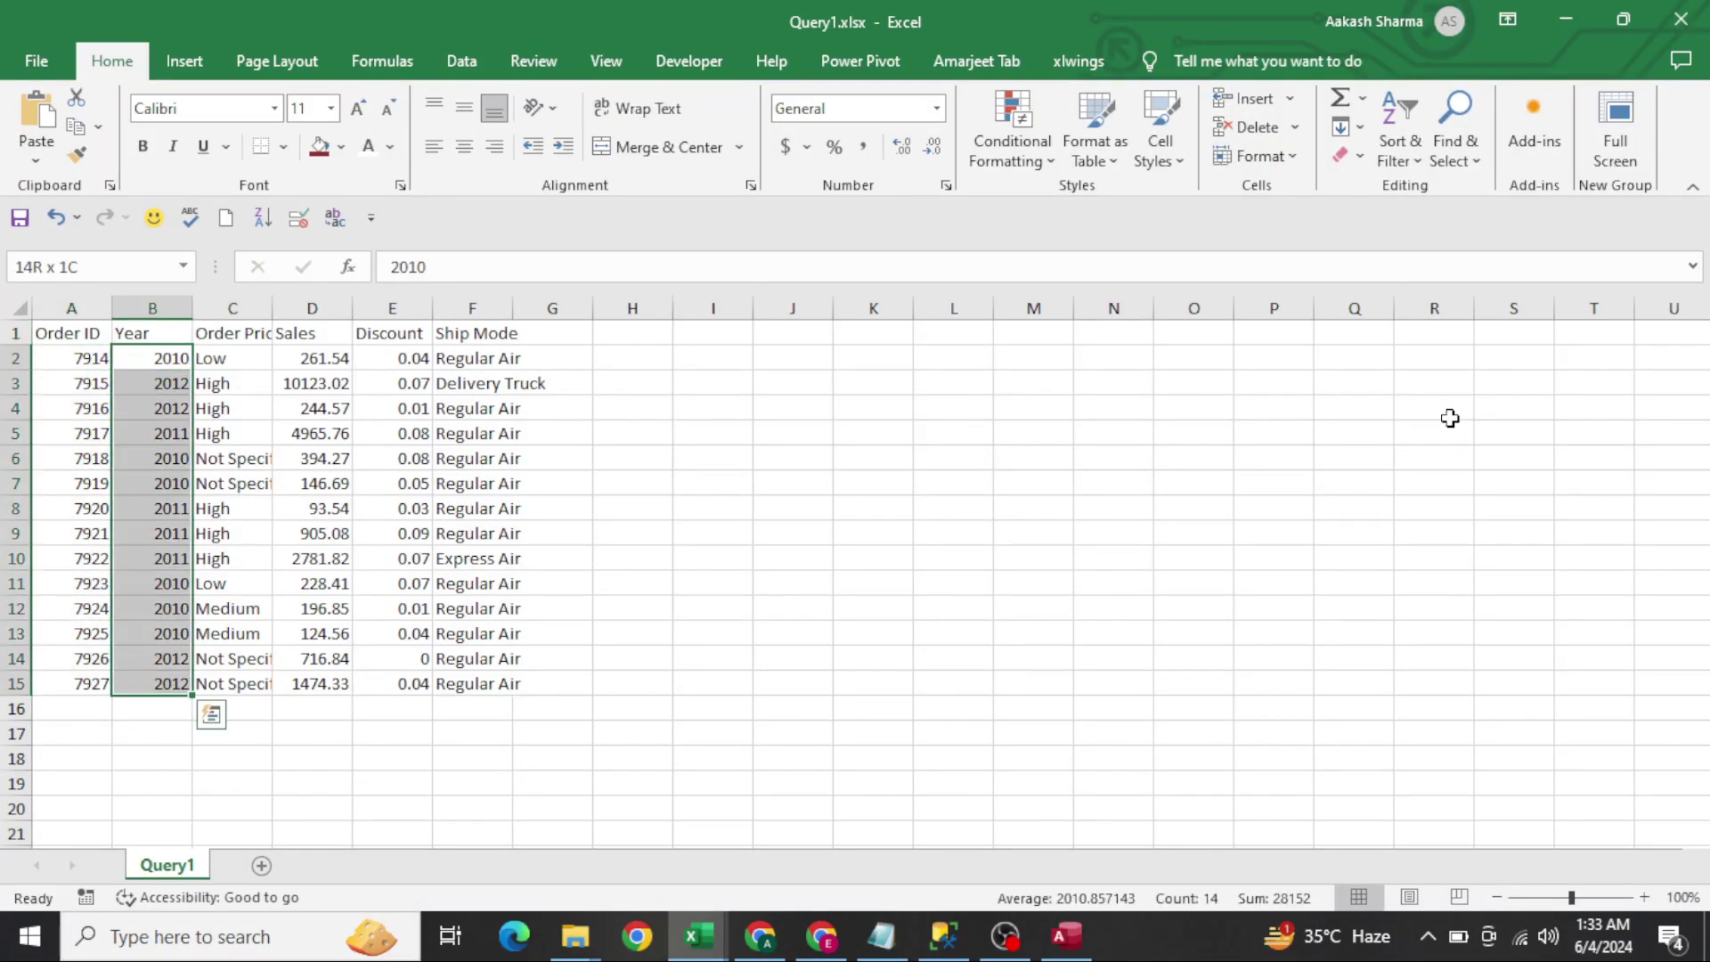
key("ctrl+shift+Right")
key("Up")
key("Left")
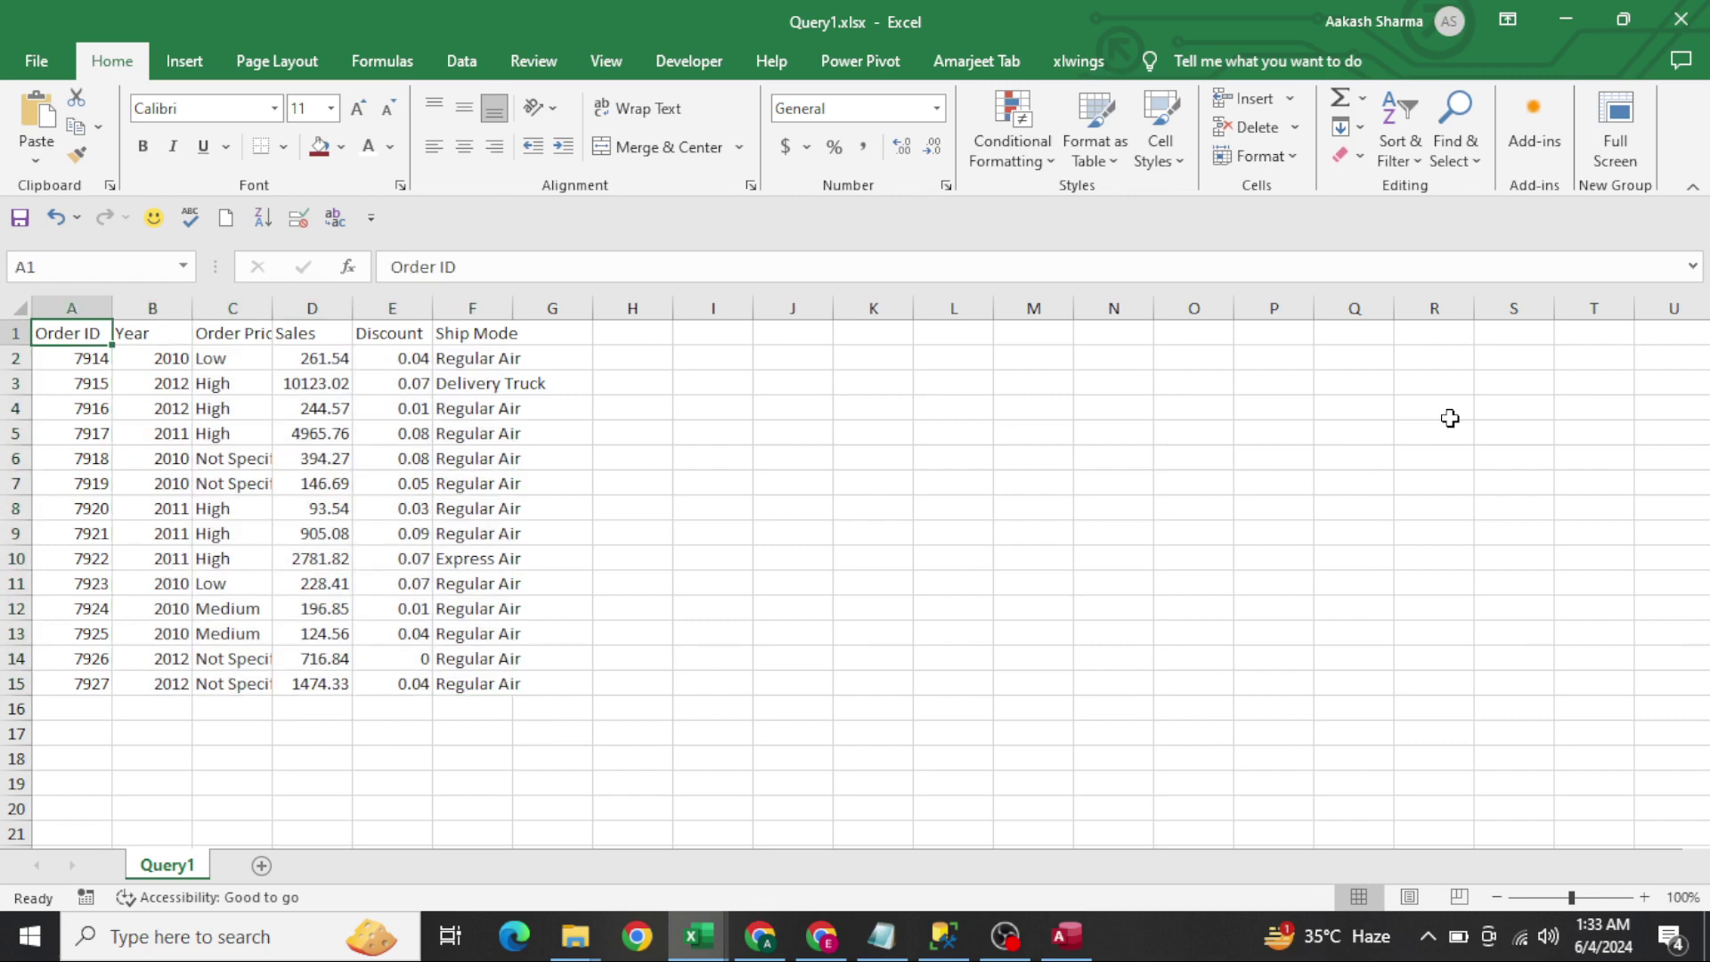
key("ctrl+w")
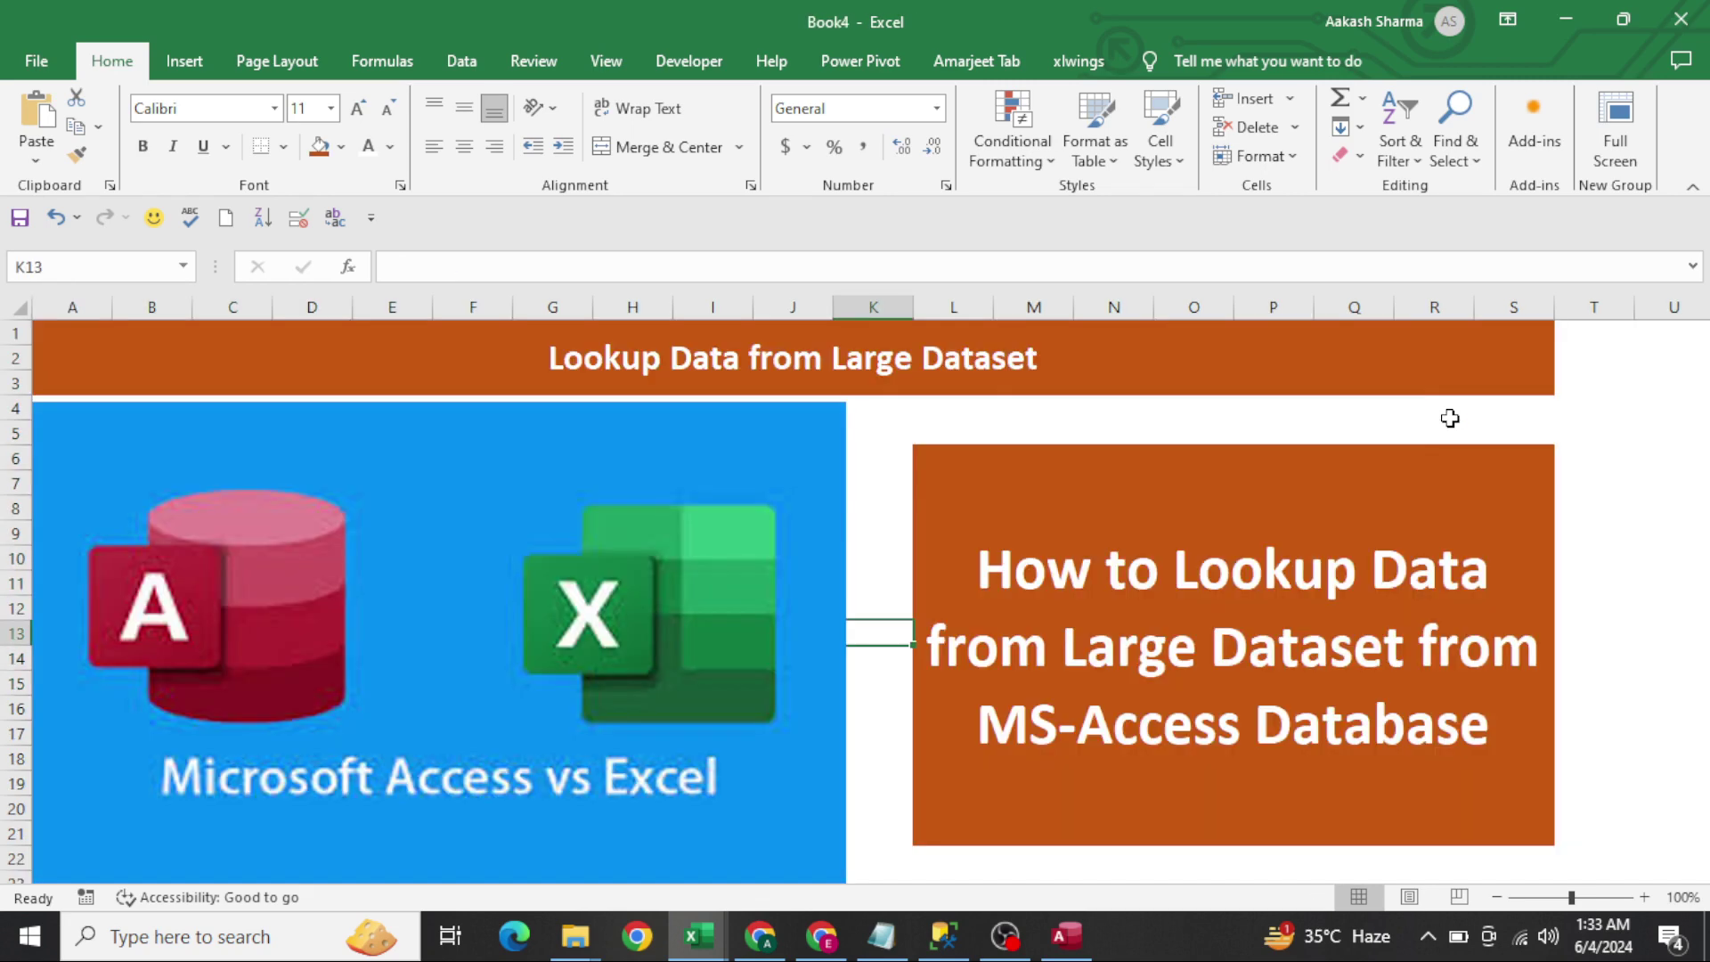
Switch back to Access, close the Query1 datasheet, and minimize the Access window to return to Book4 in Excel
key("alt+Tab")
key("Tab")
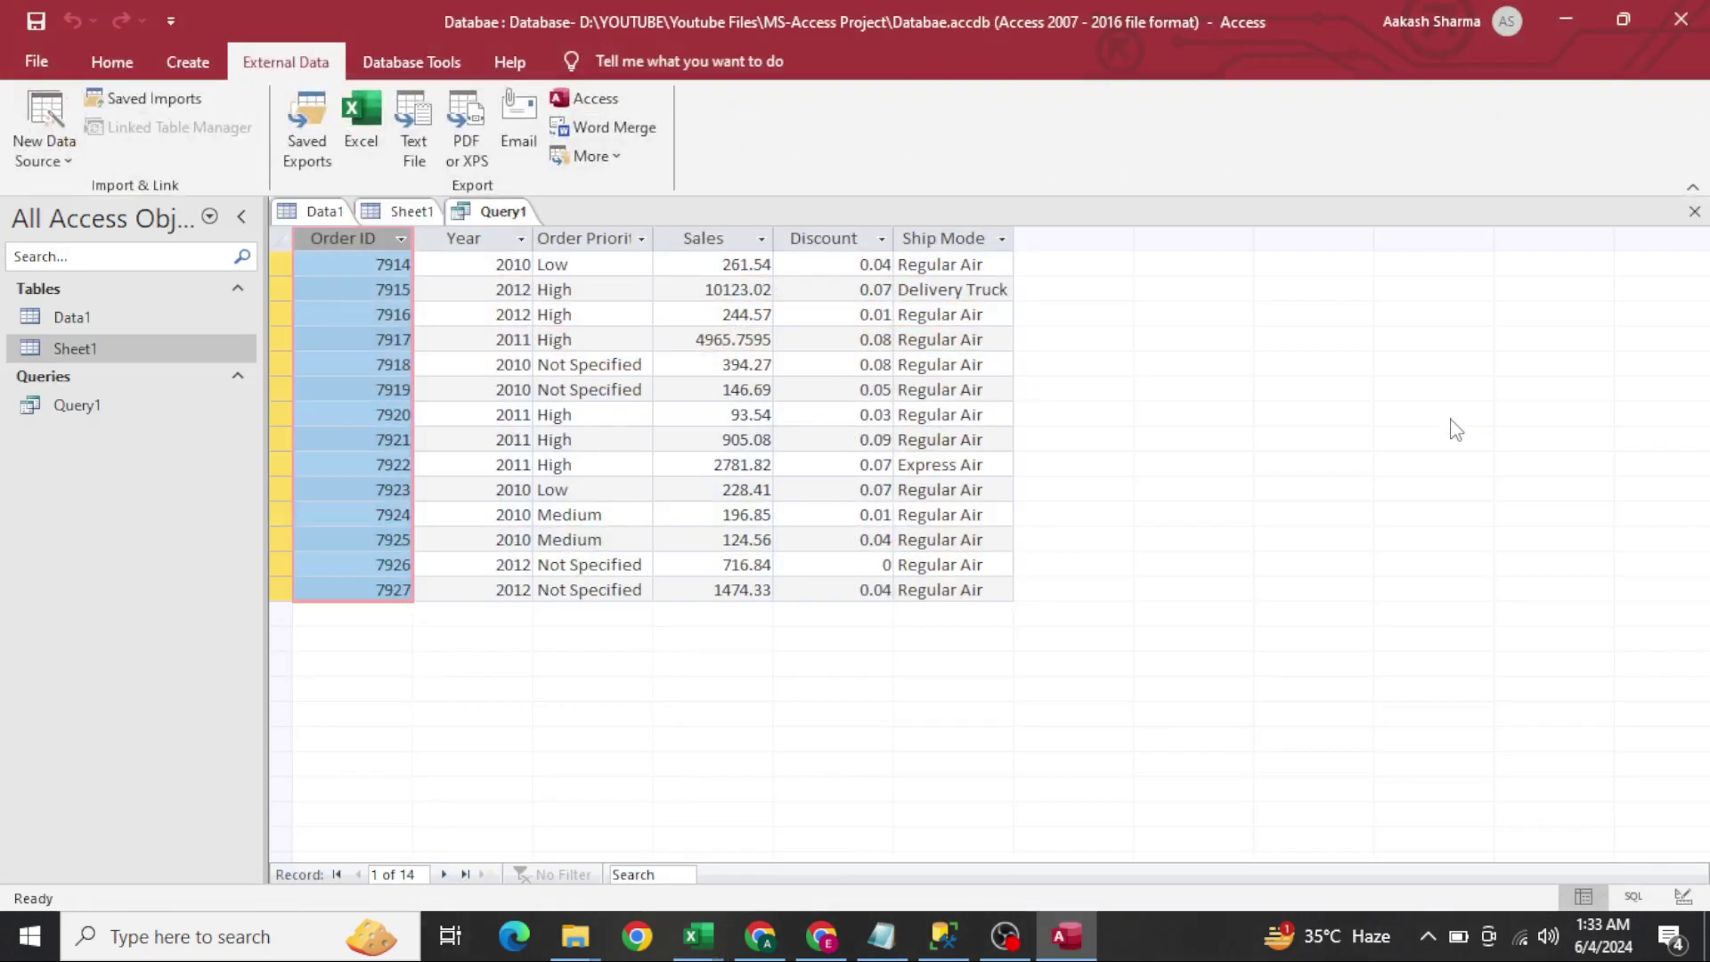
right_click(481, 214)
left_click(547, 253)
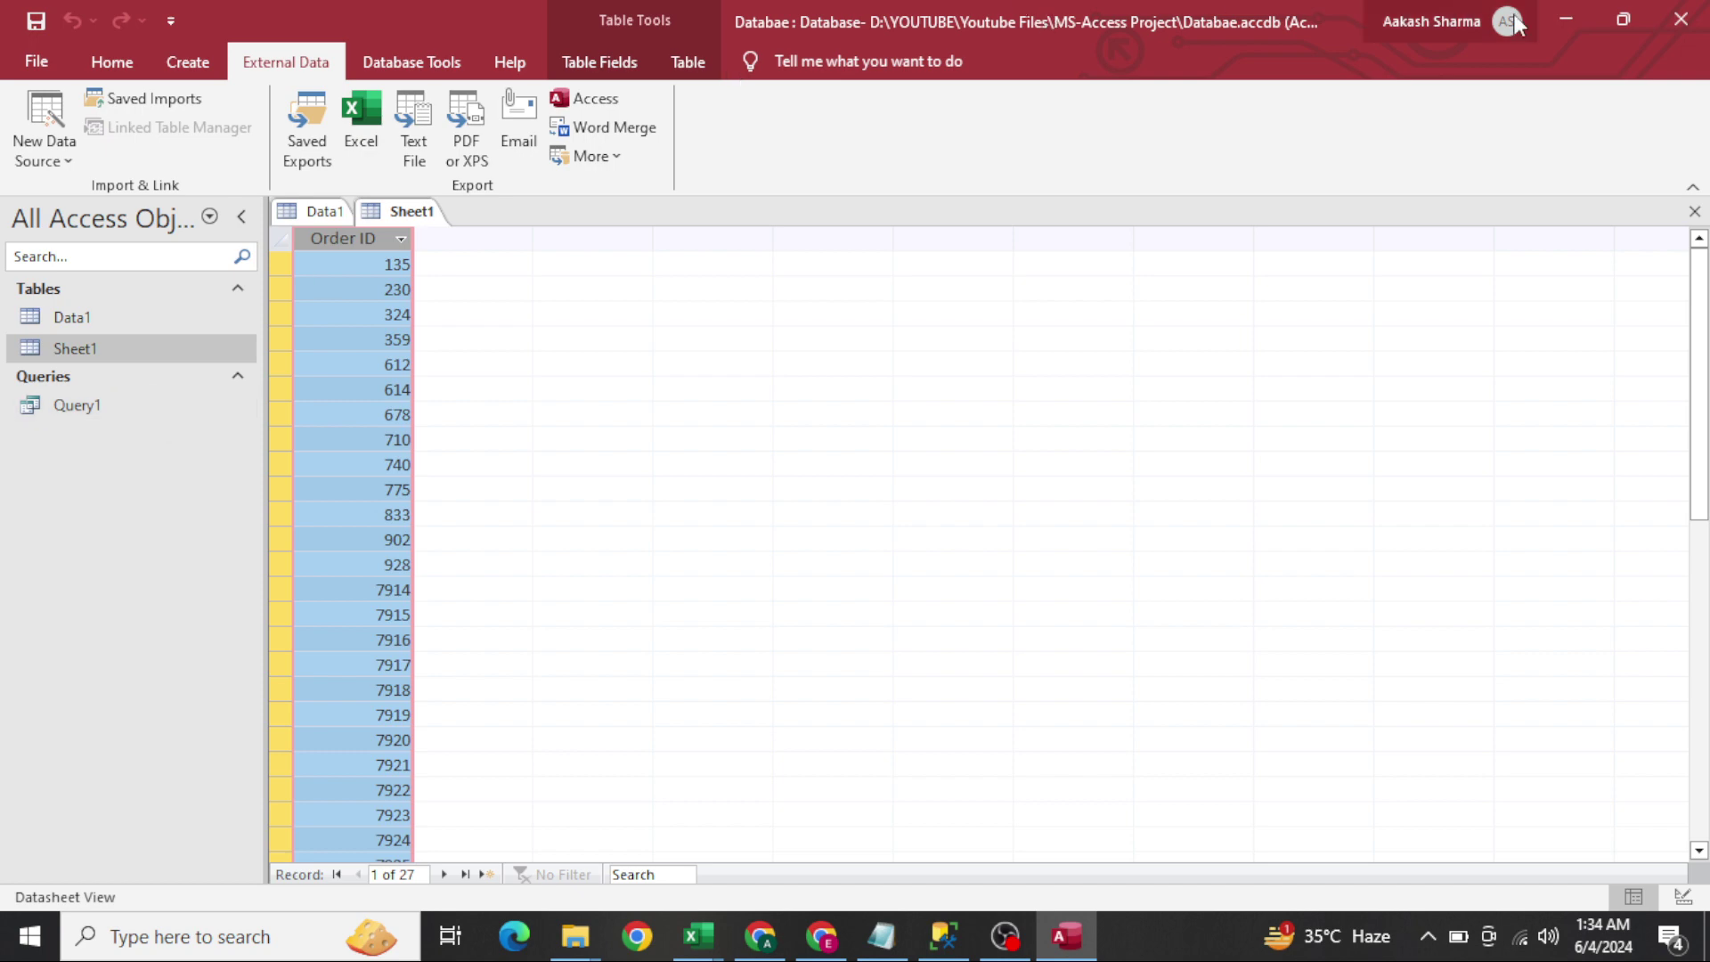
left_click(1566, 18)
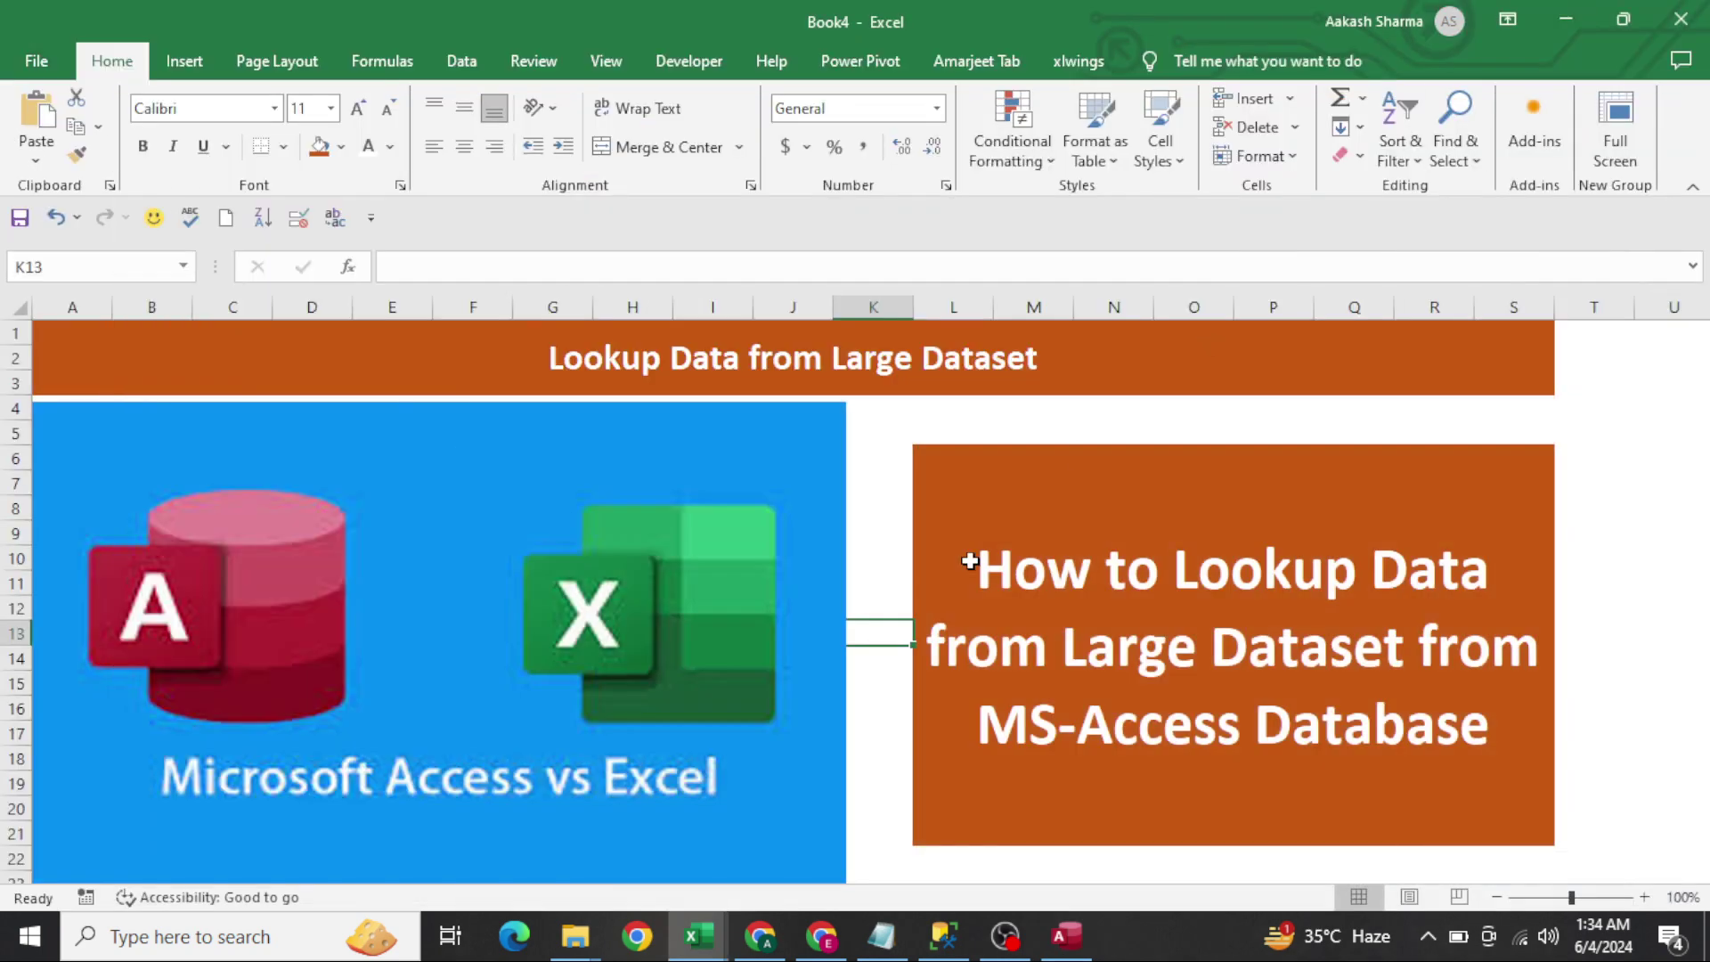